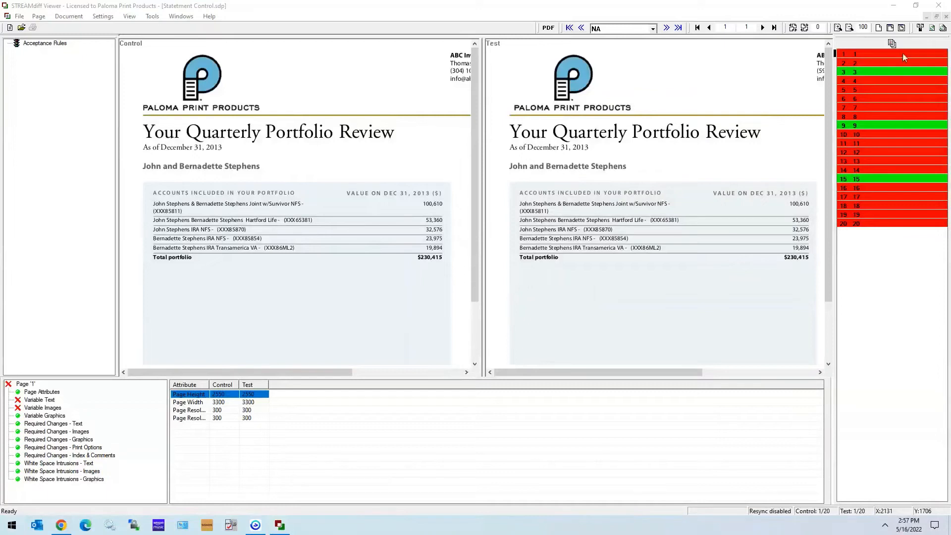
Enable the difference list tooltip and use it to inspect the X-position difference of the variable image on page 1.
{"action": "left_click", "coordinate": [128, 17]}
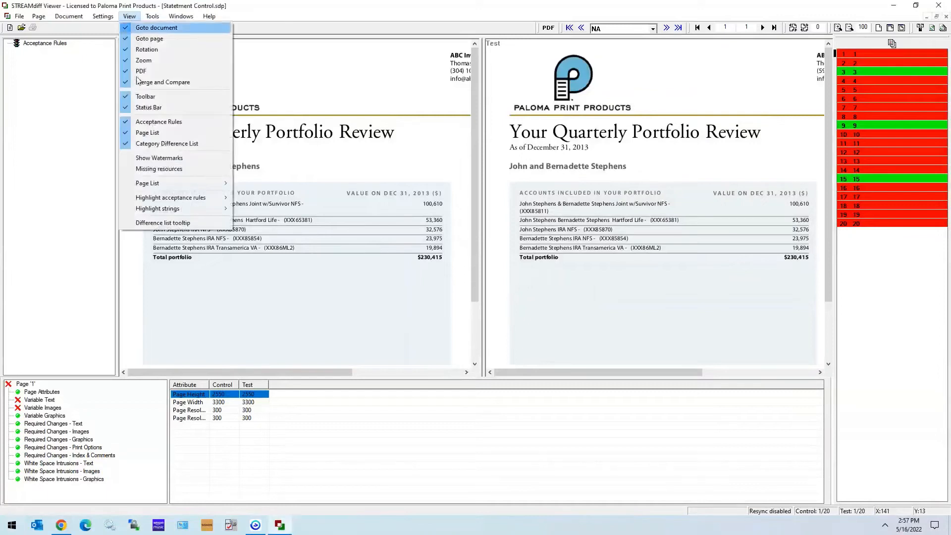
{"action": "left_click", "coordinate": [149, 225]}
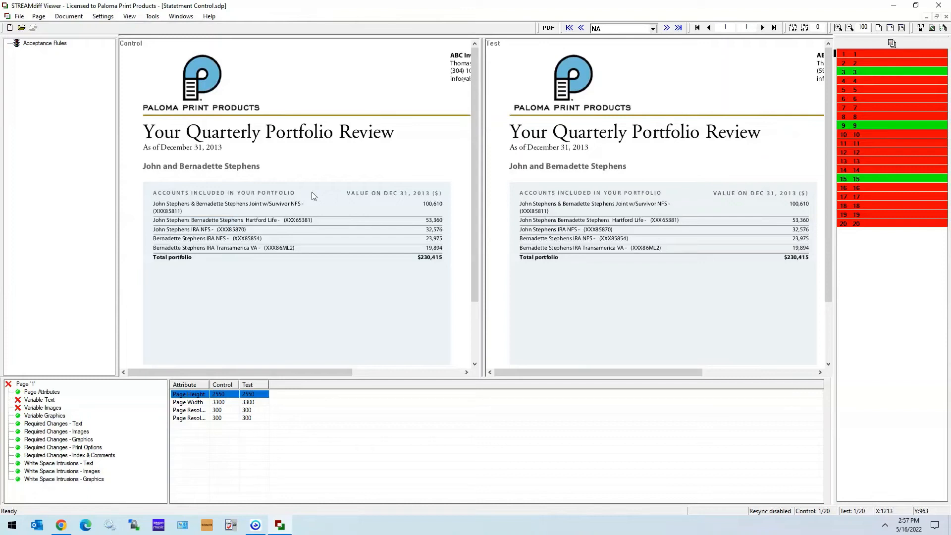
{"action": "left_click", "coordinate": [42, 407]}
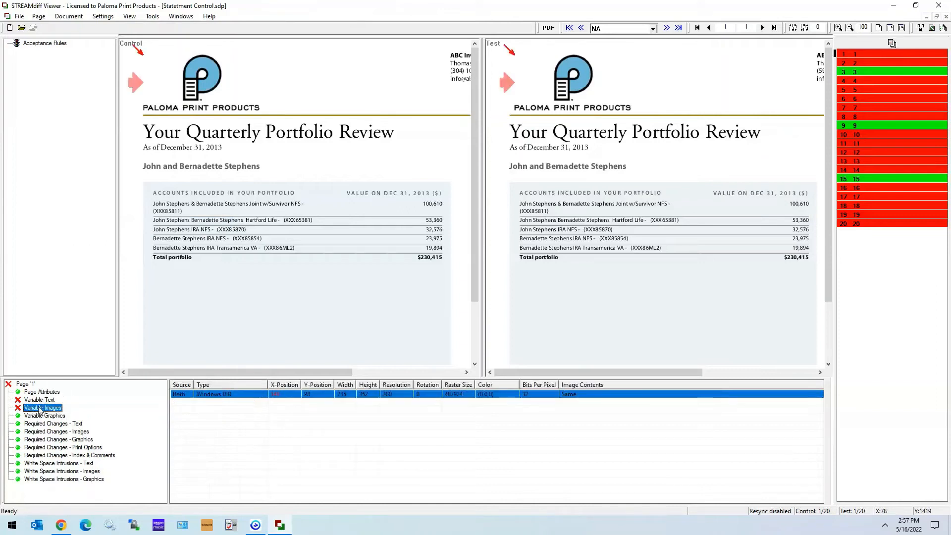
{"action": "left_click", "coordinate": [243, 464]}
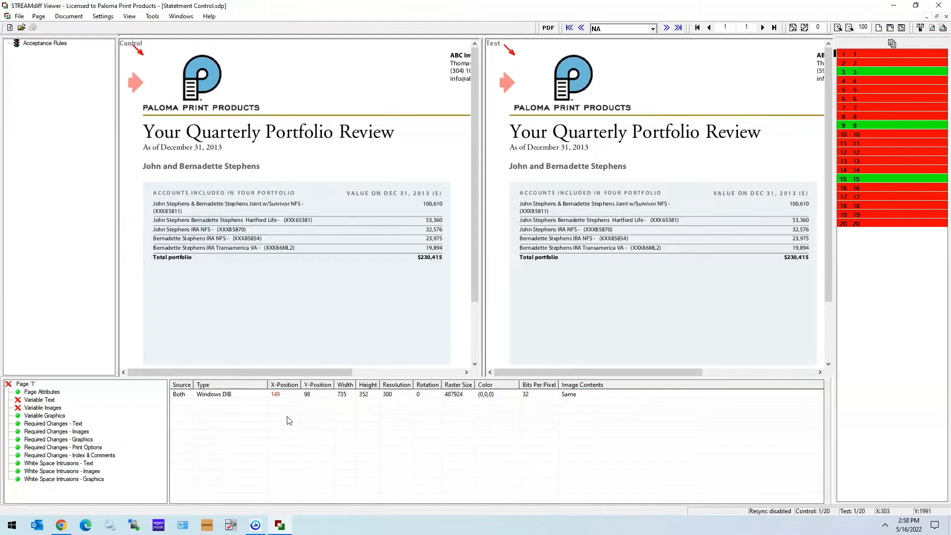
{"action": "mouse_move", "coordinate": [280, 398]}
Open the project's search tolerance settings, try a global horizontal tolerance of 30, and reset it to 0.
{"action": "left_click", "coordinate": [105, 17]}
{"action": "left_click", "coordinate": [113, 28]}
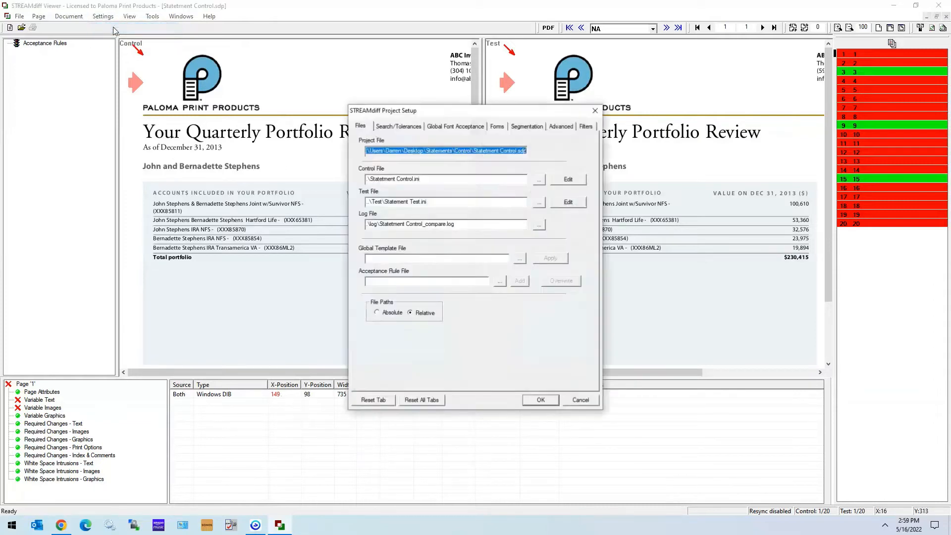
{"action": "left_click", "coordinate": [399, 127]}
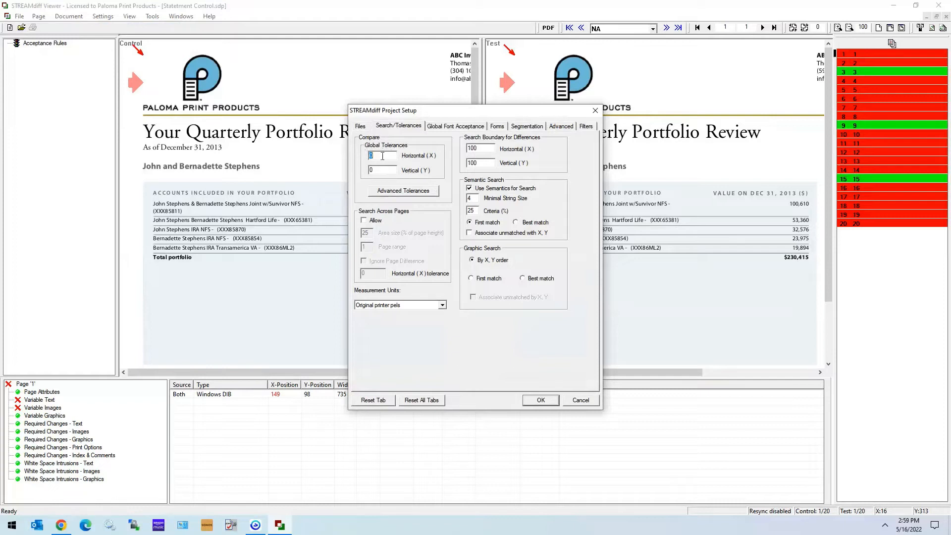
{"action": "type", "text": "30"}
{"action": "type", "text": "0"}
Set the image X-position tolerance to 30 in the advanced tolerances and accept the project setup.
{"action": "left_click", "coordinate": [416, 196]}
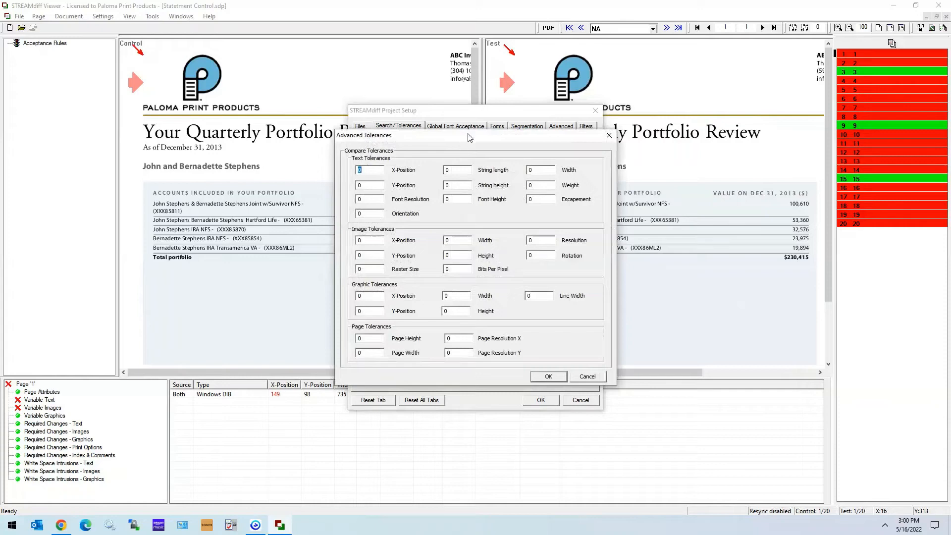
{"action": "left_click_drag", "start_coordinate": [469, 137], "coordinate": [475, 192]}
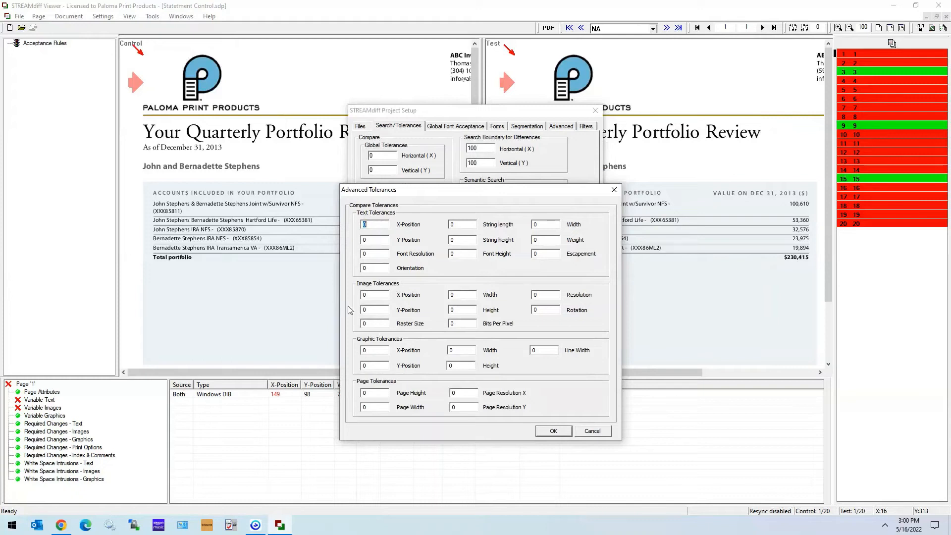
{"action": "left_click", "coordinate": [379, 293]}
{"action": "type", "text": "30"}
{"action": "left_click", "coordinate": [557, 432]}
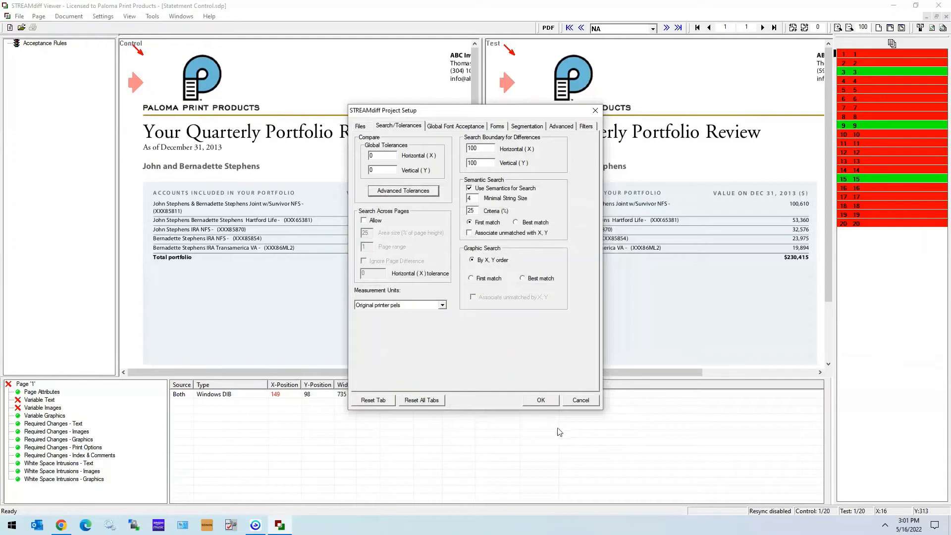
{"action": "left_click", "coordinate": [545, 404]}
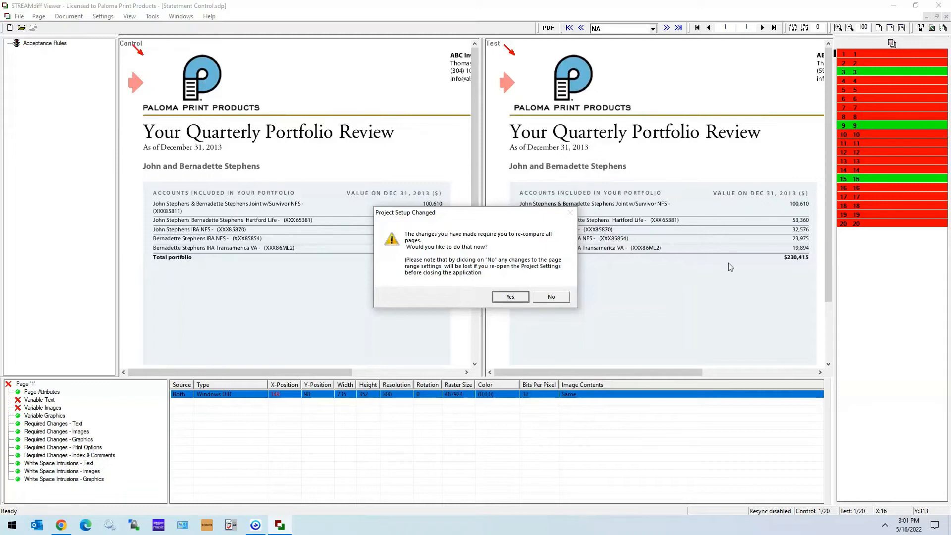
Decline re-comparing all pages and re-compare only page 1.
{"action": "left_click", "coordinate": [551, 297]}
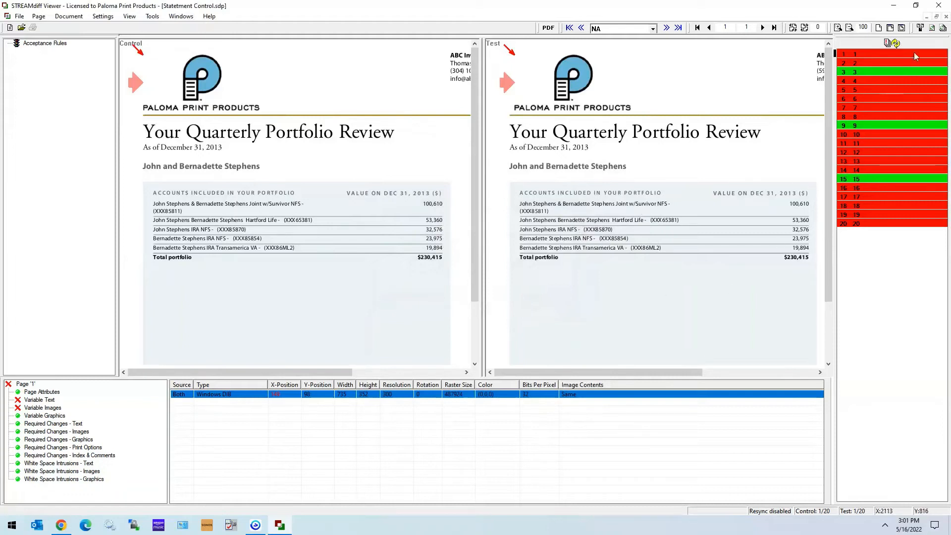
{"action": "left_click", "coordinate": [932, 28]}
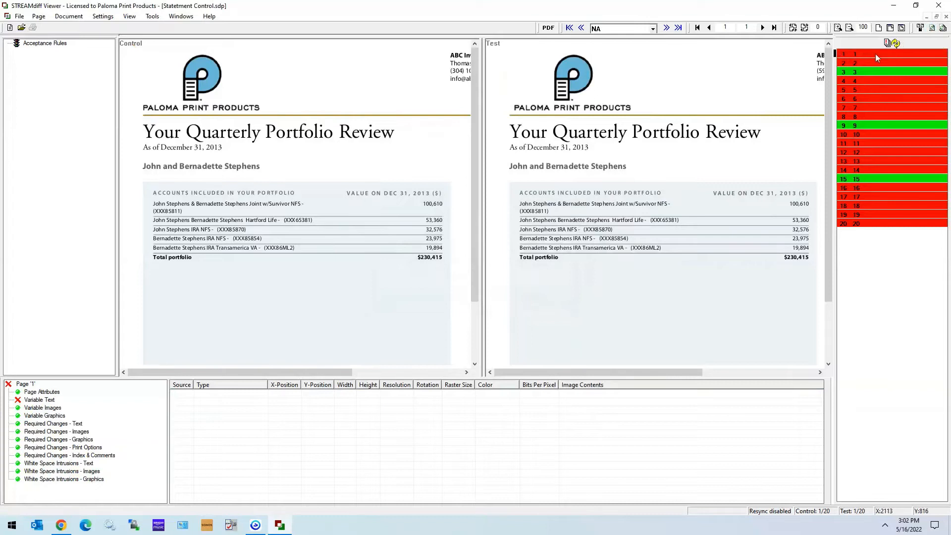
{"action": "left_click", "coordinate": [888, 53]}
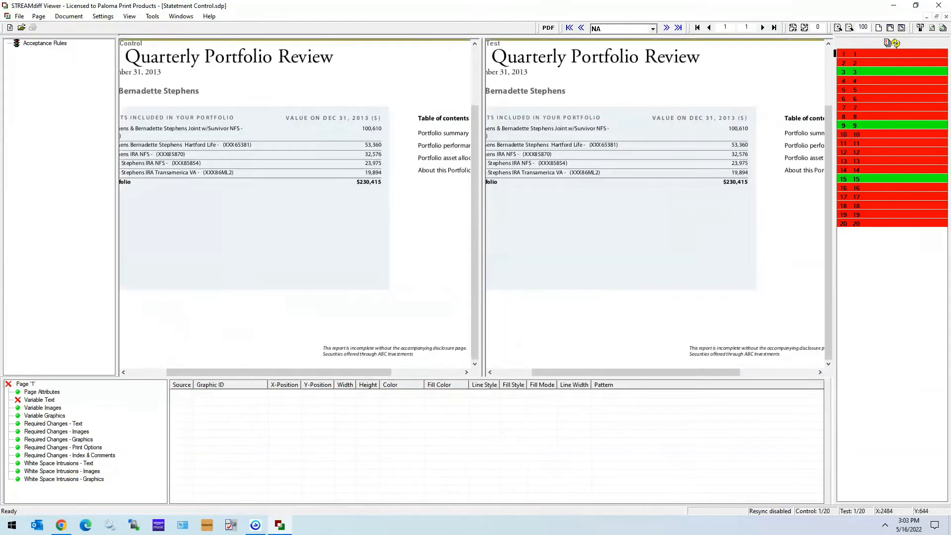
Examine the Y-position difference of the poly-line under the Portfolio summary heading on page 2.
{"action": "left_click", "coordinate": [892, 58]}
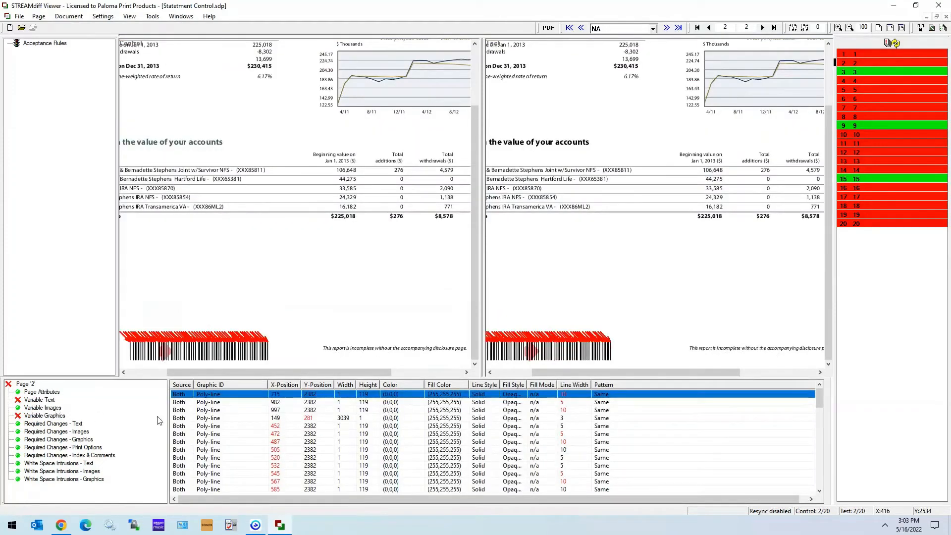
{"action": "left_click", "coordinate": [216, 420]}
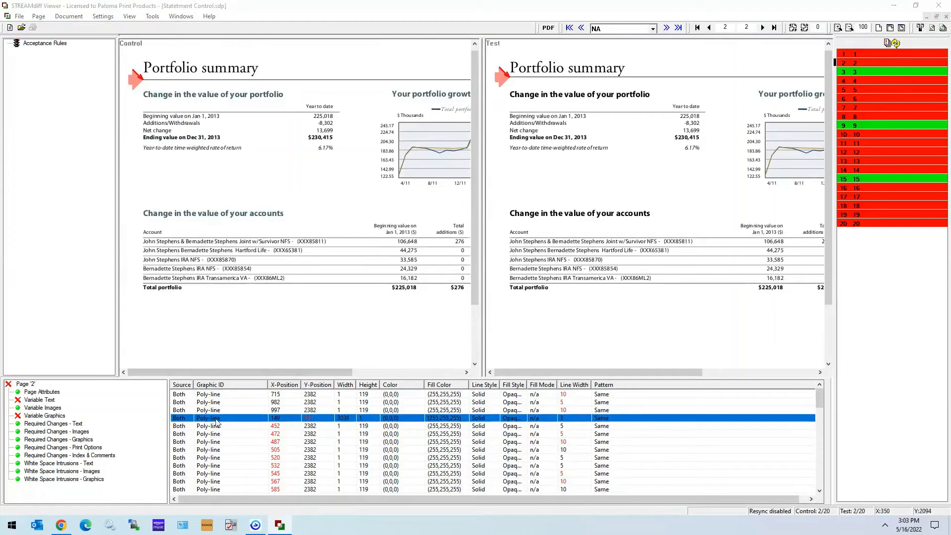
{"action": "mouse_move", "coordinate": [314, 422]}
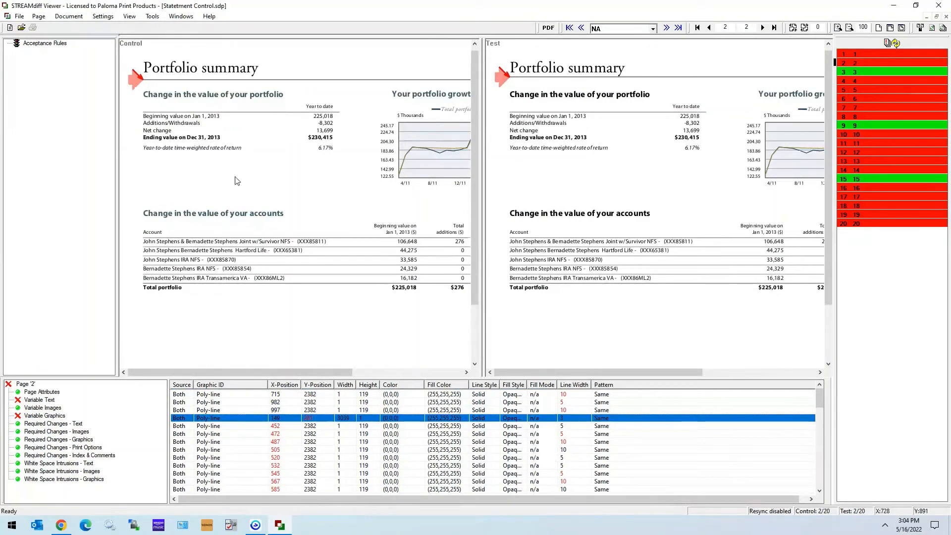
List the variable text differences on page 5 and compare the control and test fonts in a widened Font/Charset column.
{"action": "left_click", "coordinate": [892, 89]}
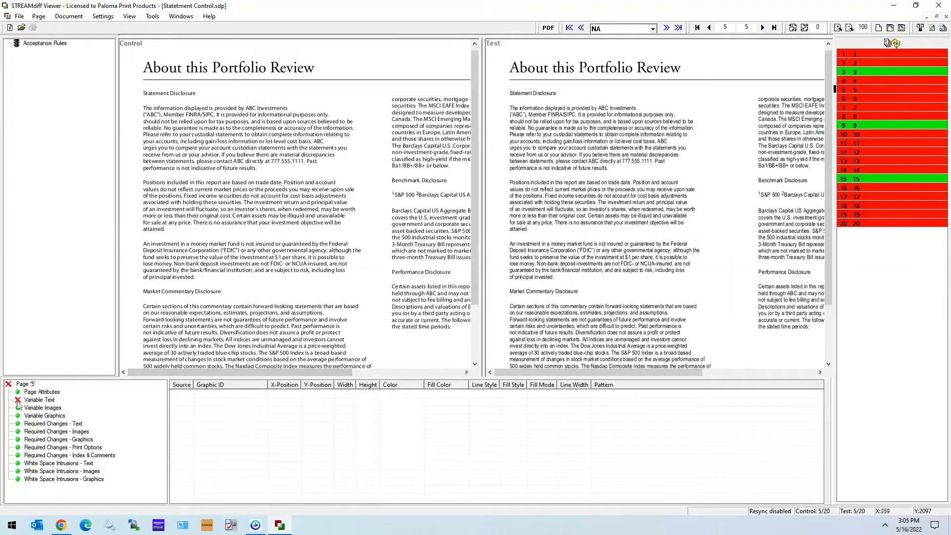
{"action": "left_click", "coordinate": [43, 403]}
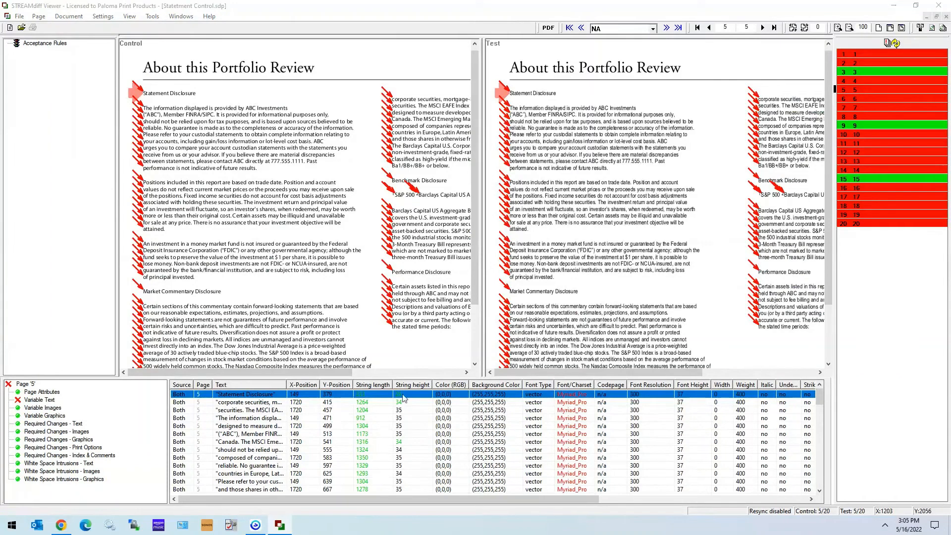
{"action": "left_click_drag", "start_coordinate": [595, 385], "coordinate": [623, 387]}
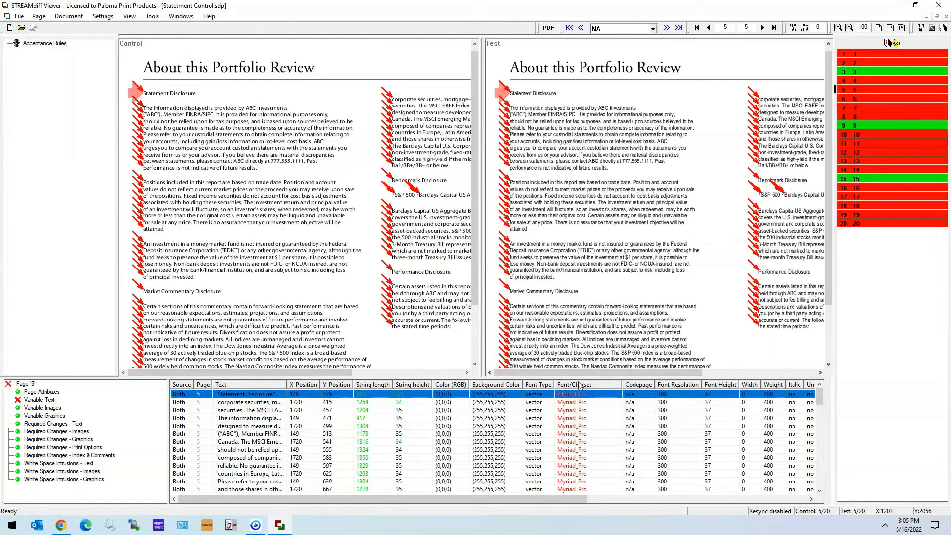
{"action": "mouse_move", "coordinate": [574, 479]}
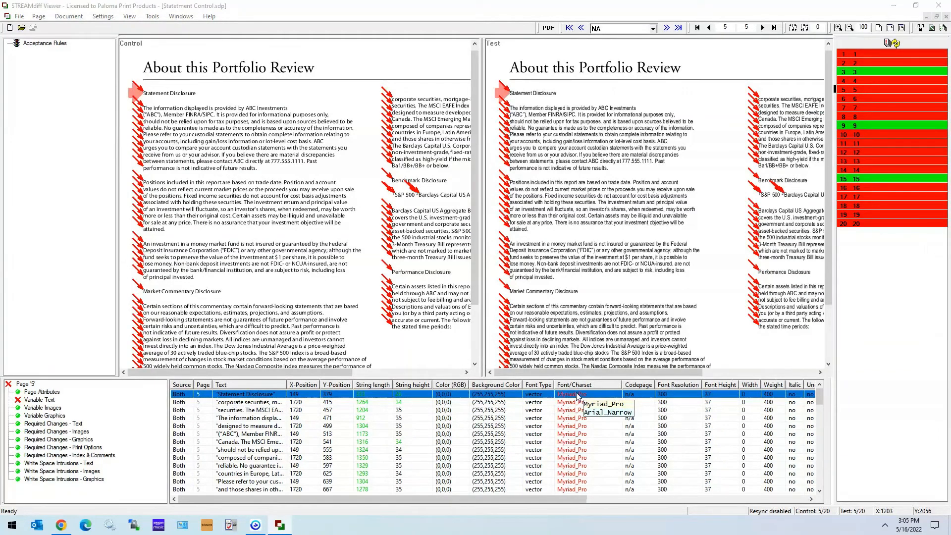
{"action": "scroll", "coordinate": [578, 411], "scroll_direction": "down", "scroll_amount": 1}
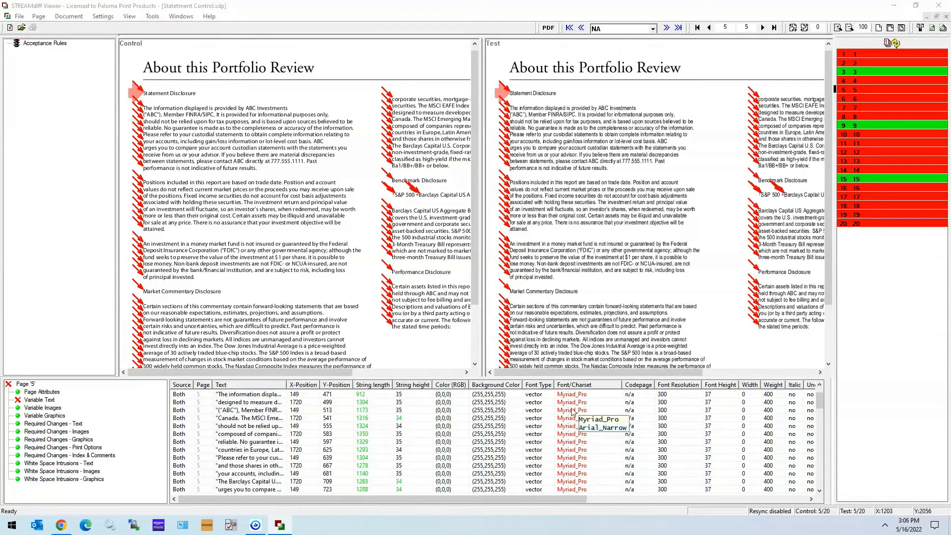
{"action": "scroll", "coordinate": [573, 411], "scroll_direction": "up", "scroll_amount": 1}
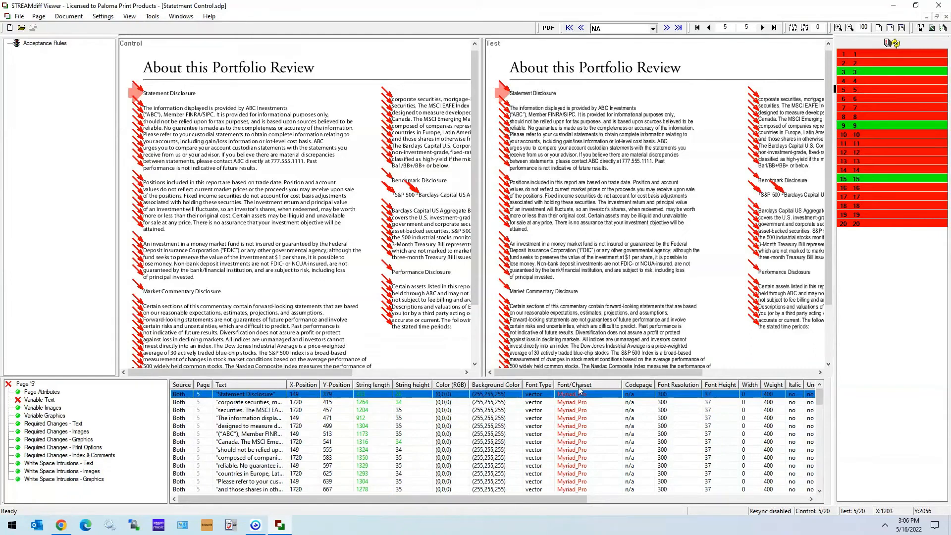
{"action": "mouse_move", "coordinate": [579, 393]}
Set the Global Font Acceptance in the project setup to Selected.
{"action": "left_click", "coordinate": [117, 16]}
{"action": "left_click", "coordinate": [116, 27]}
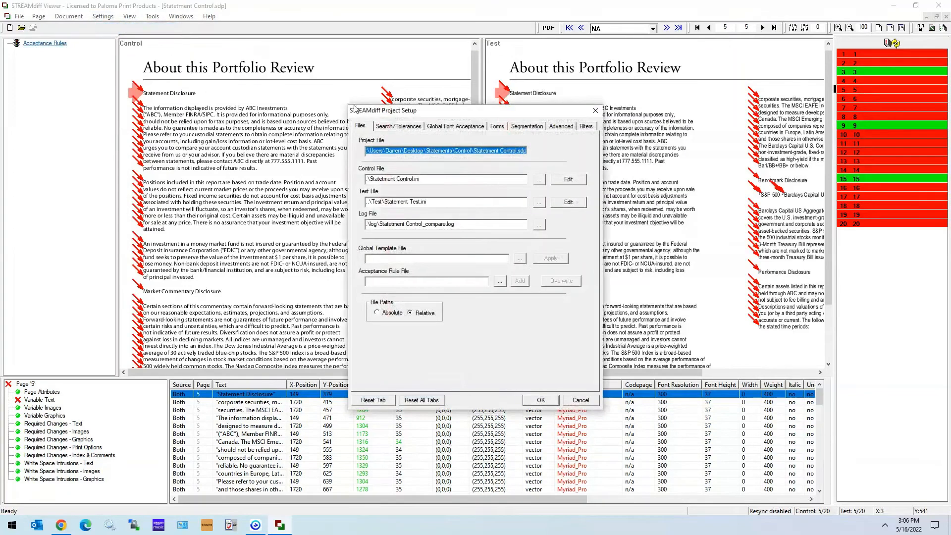
{"action": "left_click", "coordinate": [460, 127]}
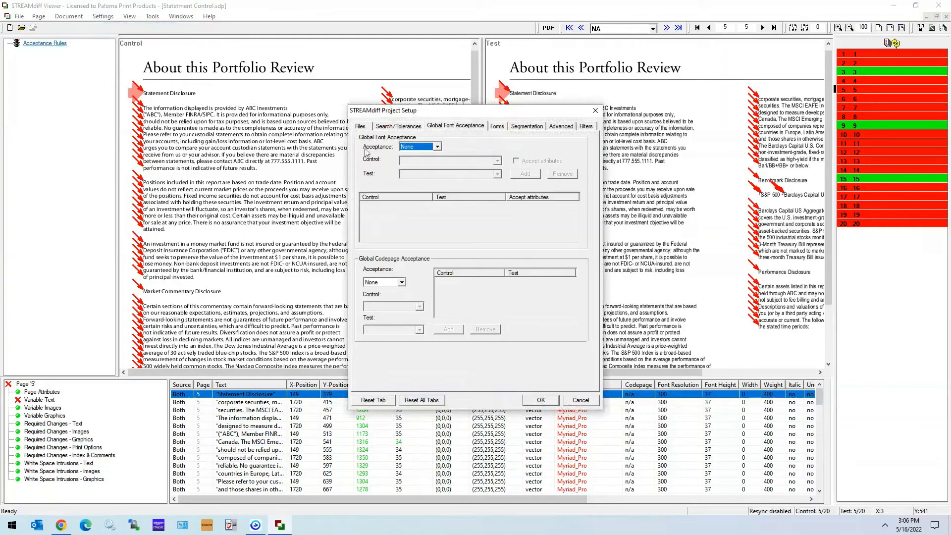
{"action": "left_click", "coordinate": [438, 147]}
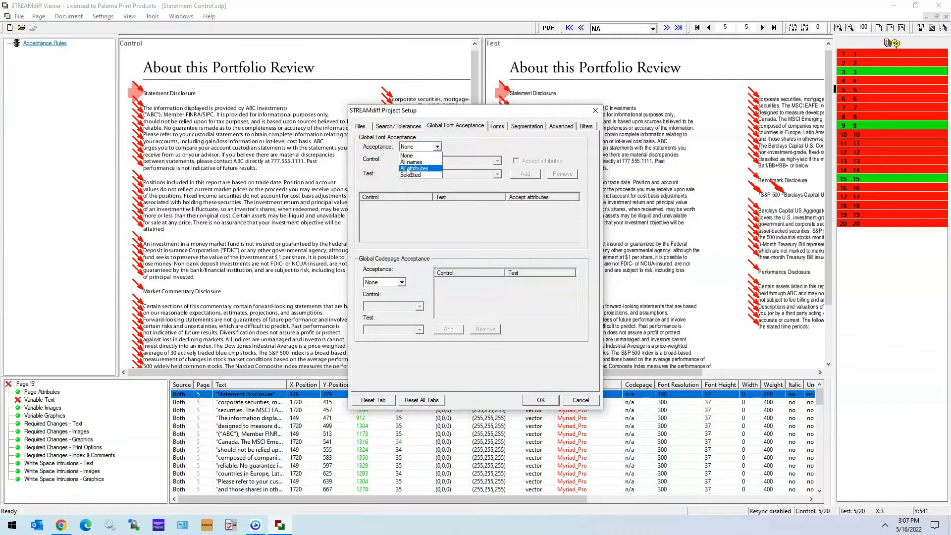
{"action": "left_click", "coordinate": [586, 348]}
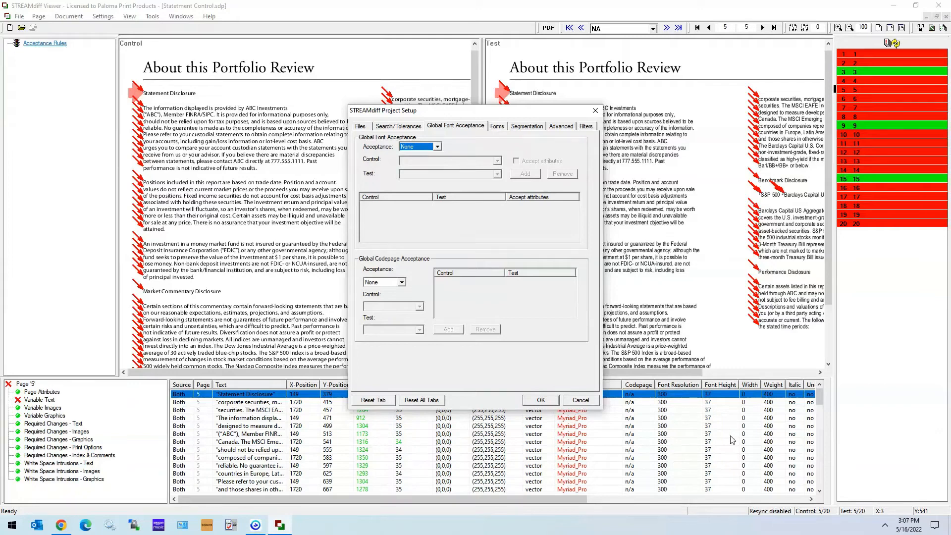
{"action": "left_click", "coordinate": [438, 146]}
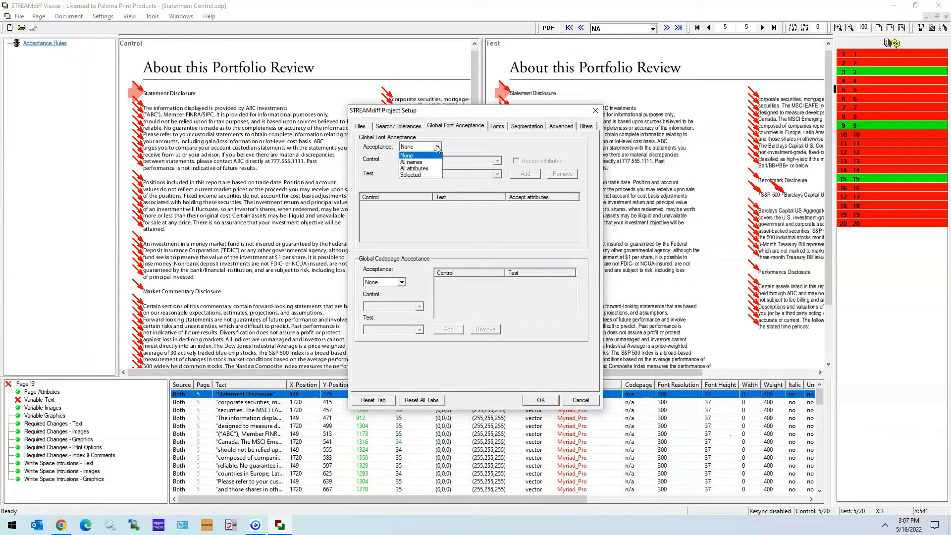
{"action": "left_click", "coordinate": [410, 176]}
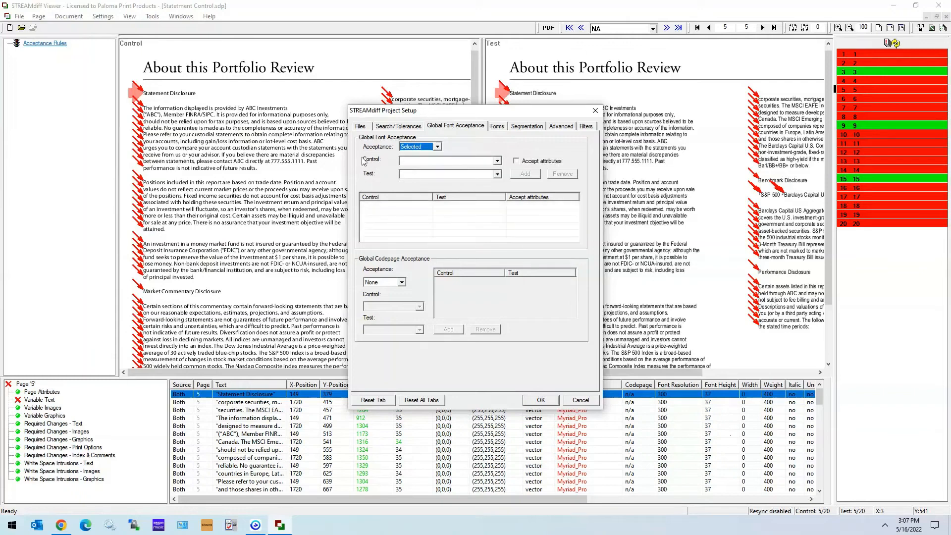
Add a font acceptance pairing control font Myriad_Pro with test font Arial_Narrow and accept the project setup.
{"action": "left_click", "coordinate": [497, 161]}
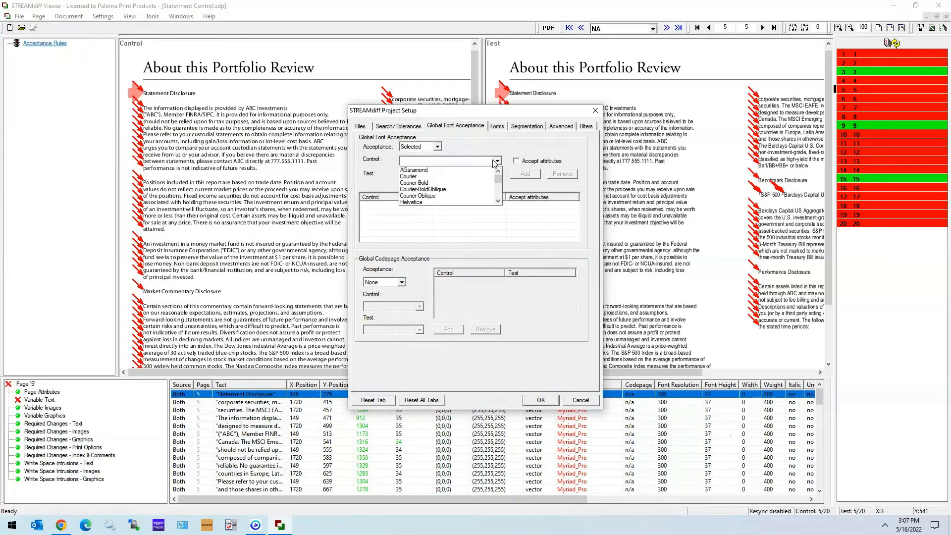
{"action": "scroll", "coordinate": [432, 174], "scroll_direction": "down", "scroll_amount": 5}
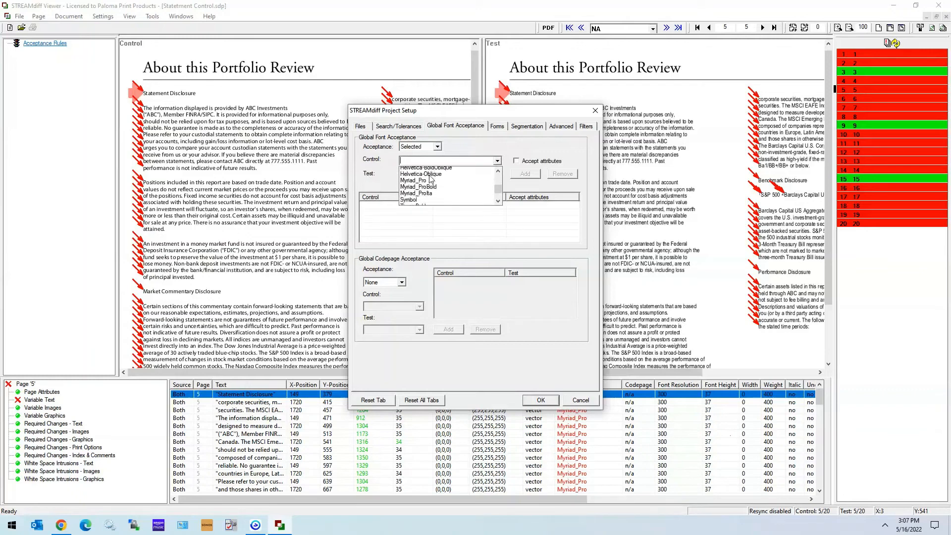
{"action": "left_click", "coordinate": [424, 170]}
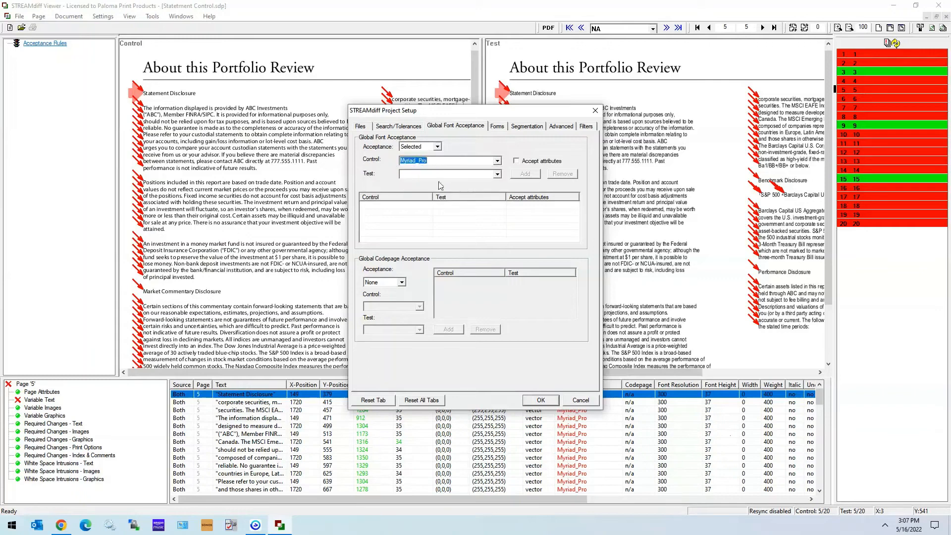
{"action": "left_click", "coordinate": [498, 174]}
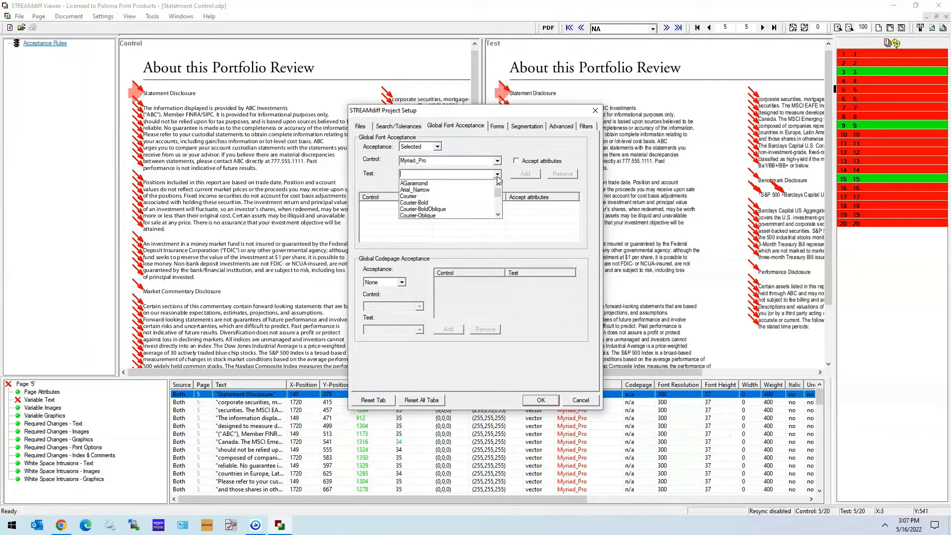
{"action": "left_click", "coordinate": [419, 194]}
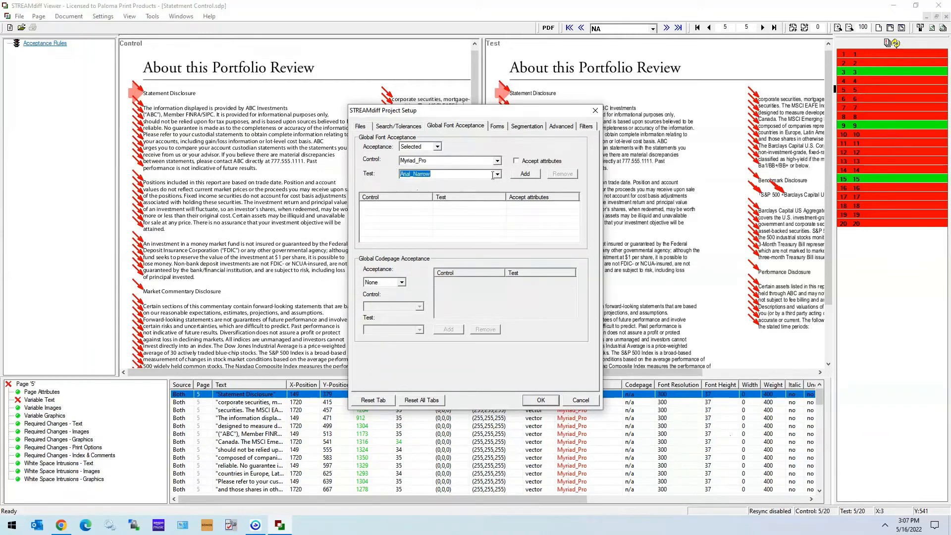
{"action": "left_click", "coordinate": [523, 176]}
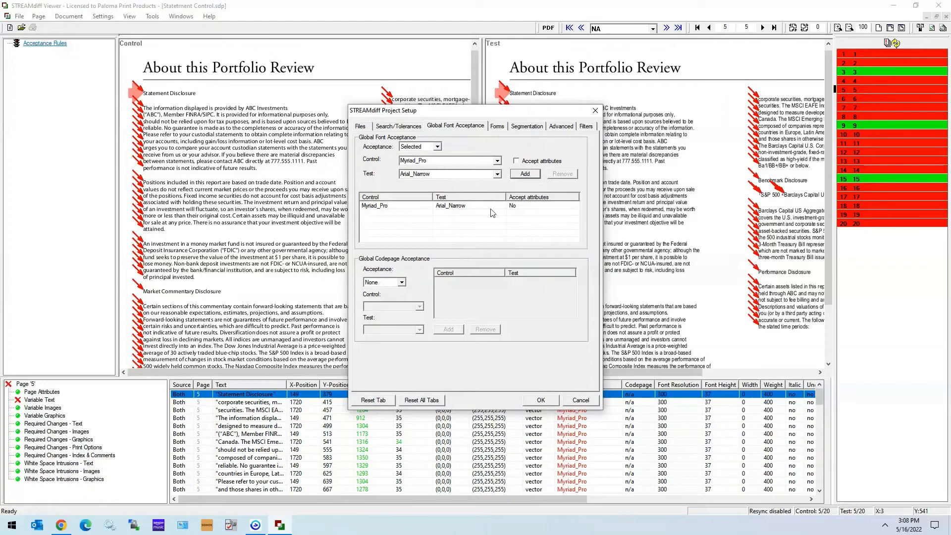
{"action": "left_click", "coordinate": [541, 400]}
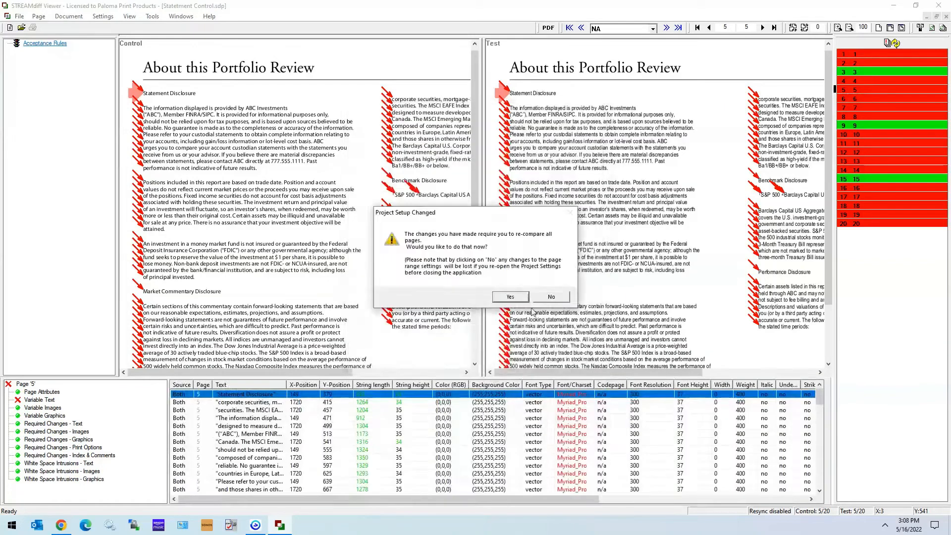
Decline re-comparing all pages and review the remaining variable text differences on page 5.
{"action": "left_click", "coordinate": [552, 298]}
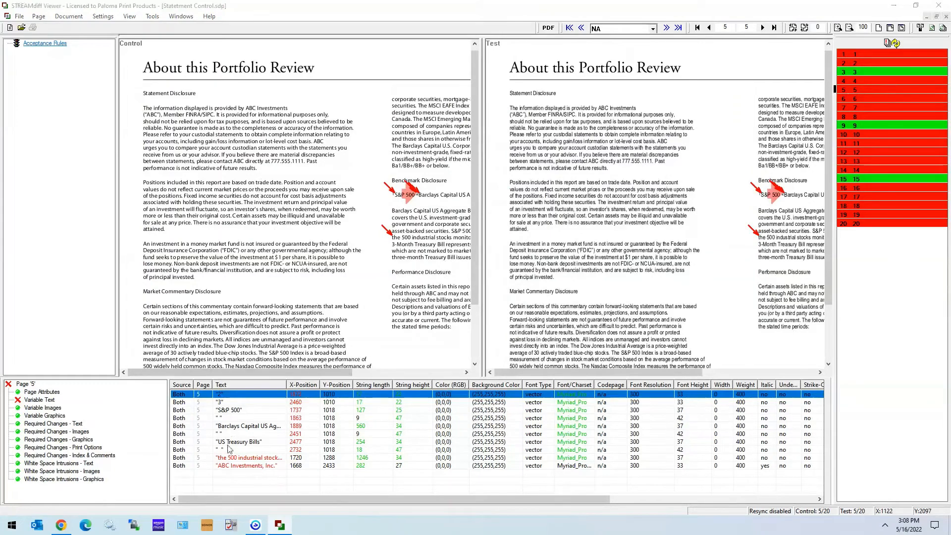
{"action": "mouse_move", "coordinate": [234, 473]}
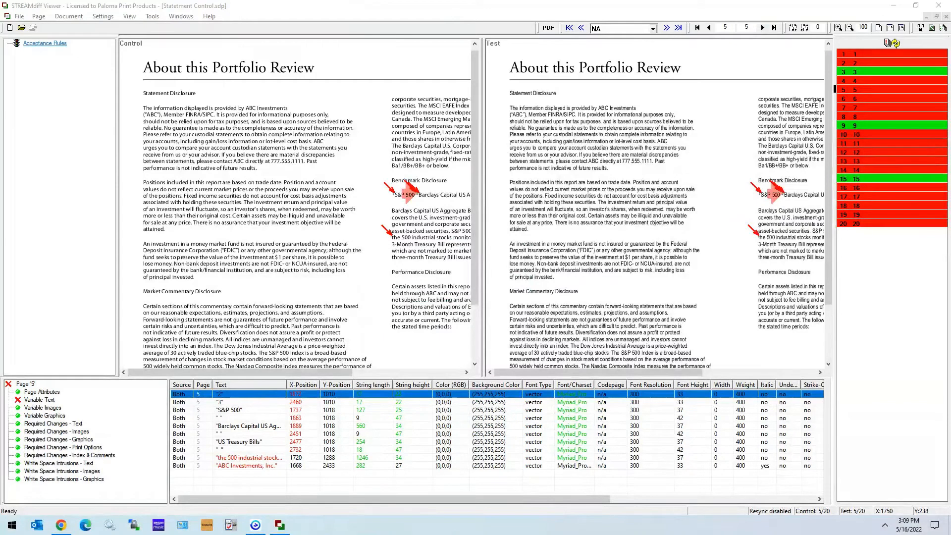
Filter variable images and graphics from both the visual display and the comparison, re-compare all pages, and list page 1's variable text differences.
{"action": "left_click", "coordinate": [103, 17]}
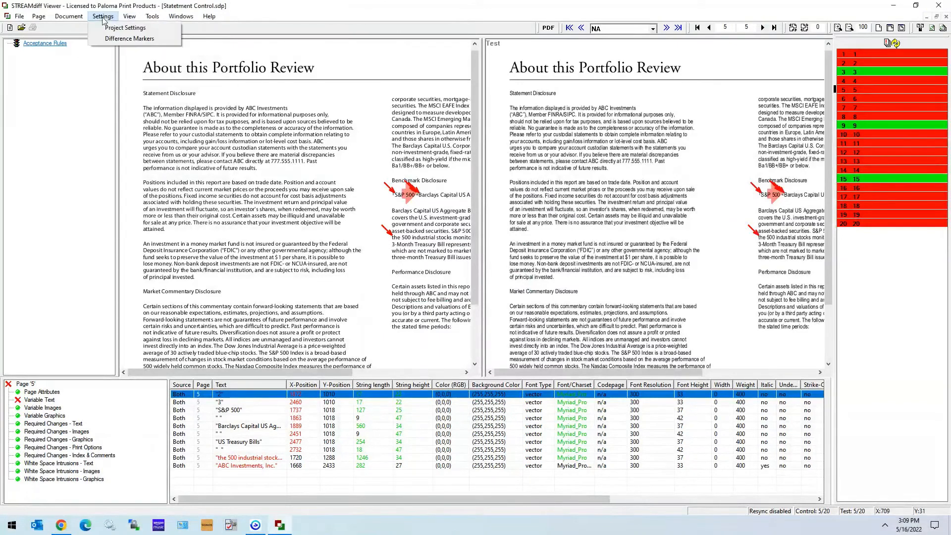
{"action": "left_click", "coordinate": [122, 28]}
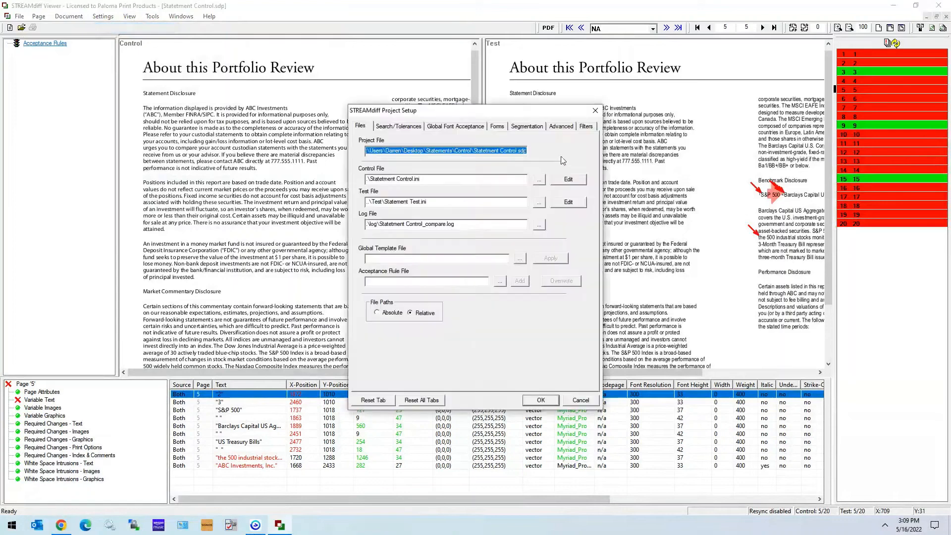
{"action": "left_click", "coordinate": [586, 128]}
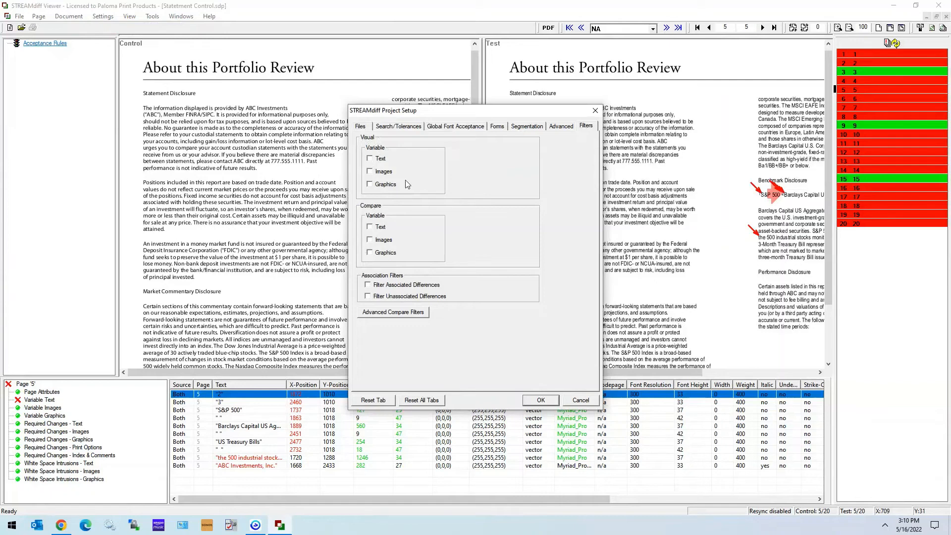
{"action": "left_click", "coordinate": [371, 183]}
{"action": "left_click", "coordinate": [370, 171]}
{"action": "left_click", "coordinate": [382, 240]}
{"action": "left_click", "coordinate": [544, 401]}
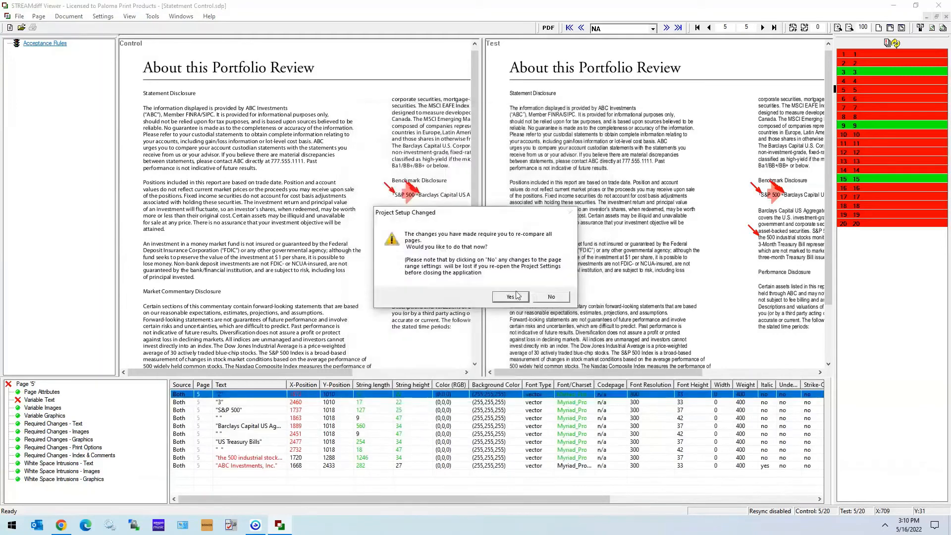
{"action": "left_click", "coordinate": [517, 298]}
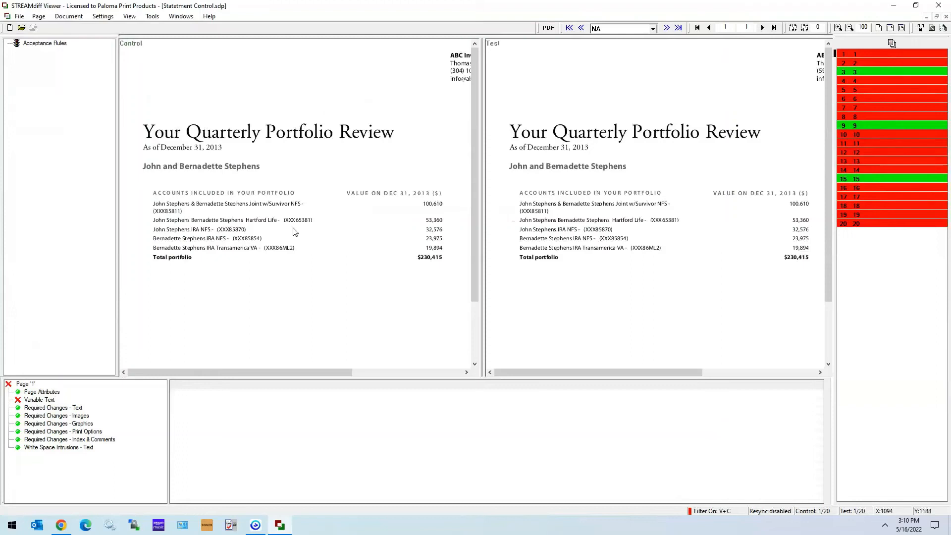
{"action": "left_click", "coordinate": [30, 401]}
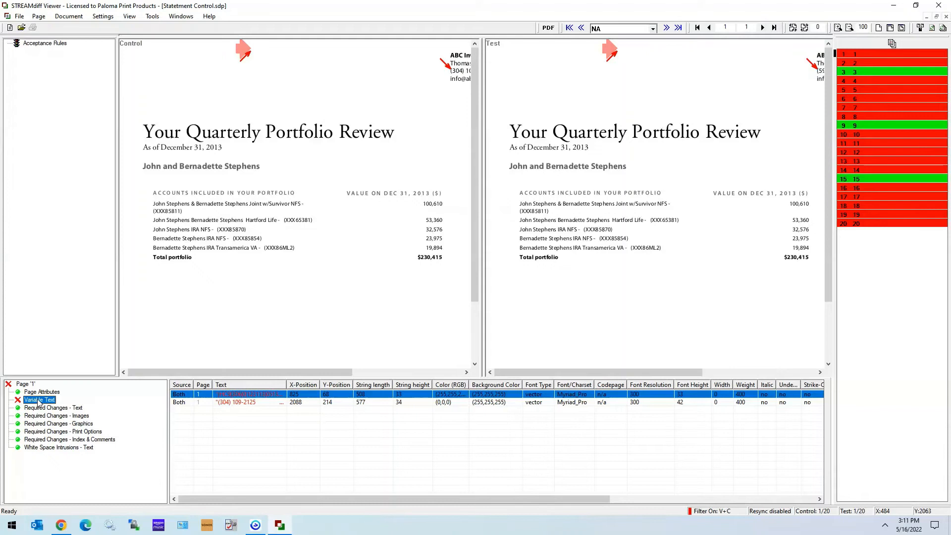
Clear the visual and compare filters for variable images and graphics in the project setup.
{"action": "left_click", "coordinate": [103, 17]}
{"action": "left_click", "coordinate": [105, 29]}
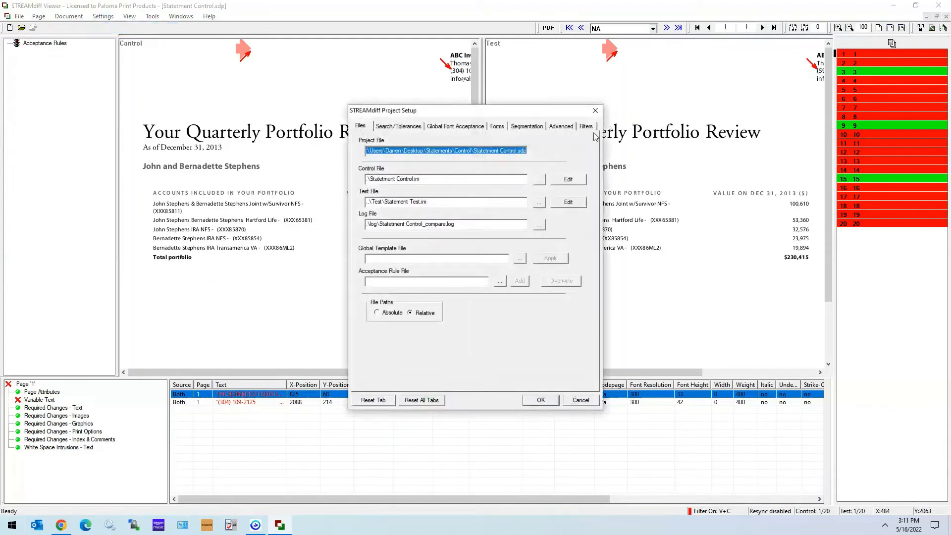
{"action": "left_click", "coordinate": [593, 126]}
{"action": "left_click", "coordinate": [384, 172]}
{"action": "left_click", "coordinate": [385, 184]}
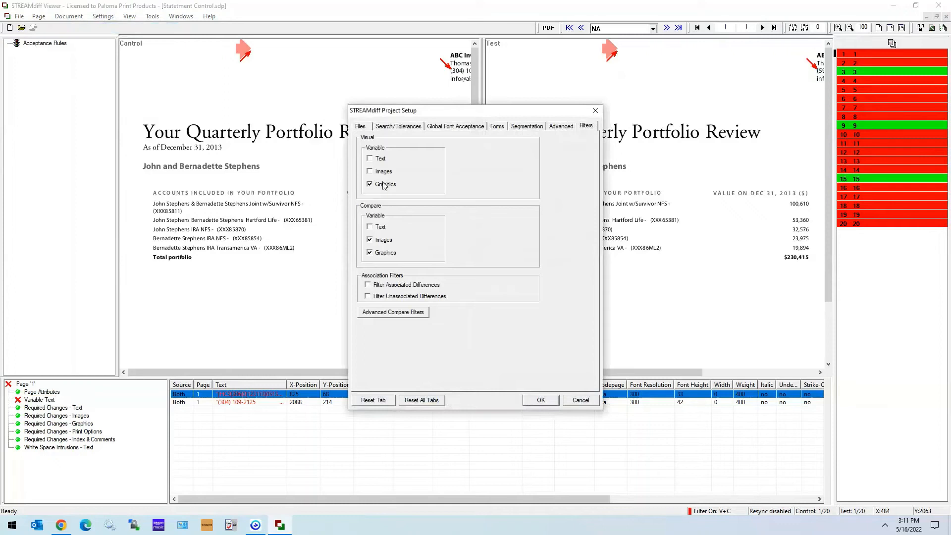
{"action": "left_click", "coordinate": [384, 239]}
{"action": "left_click", "coordinate": [385, 253]}
Try filtering X-Position, Y-Position and Color (RGB) for text in the Advanced Compare Filters, and review the image and graphics attributes.
{"action": "left_click", "coordinate": [399, 314]}
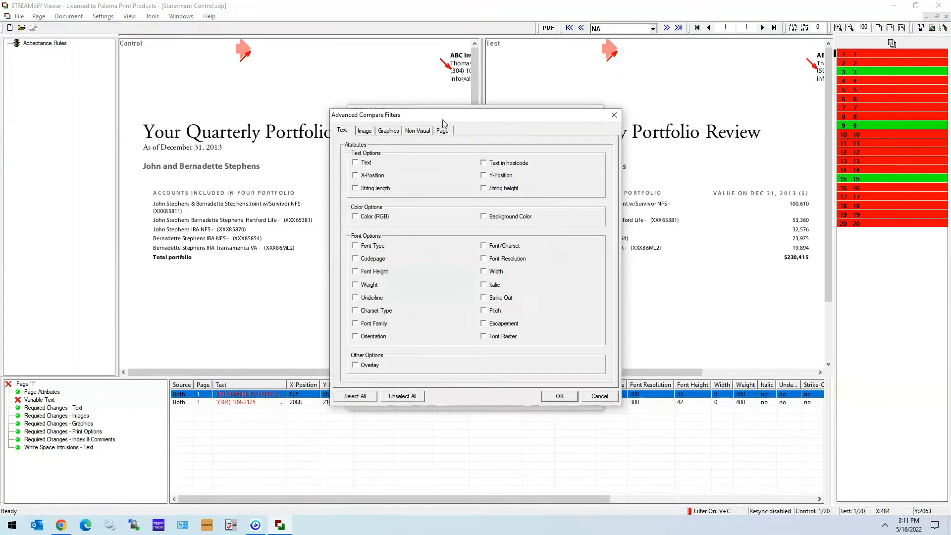
{"action": "left_click", "coordinate": [370, 135]}
{"action": "left_click", "coordinate": [384, 132]}
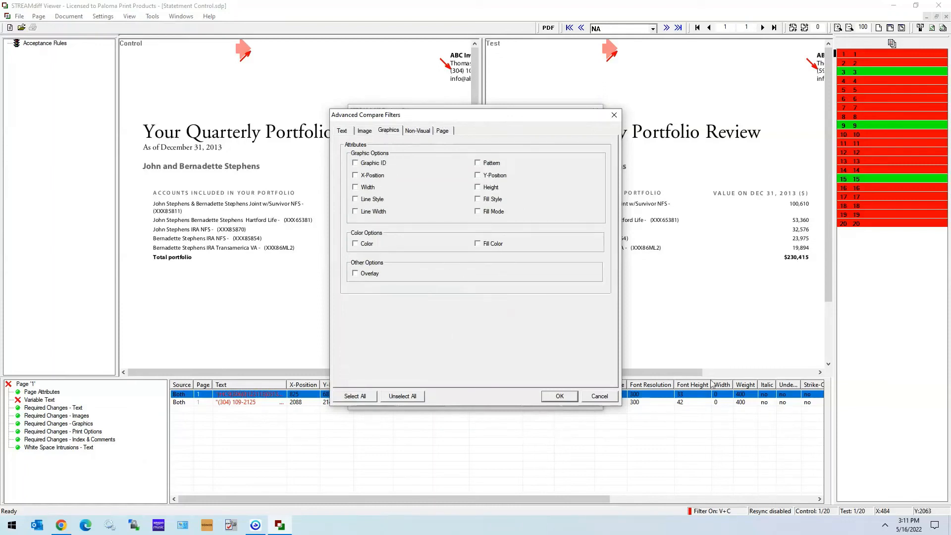
{"action": "left_click", "coordinate": [342, 131]}
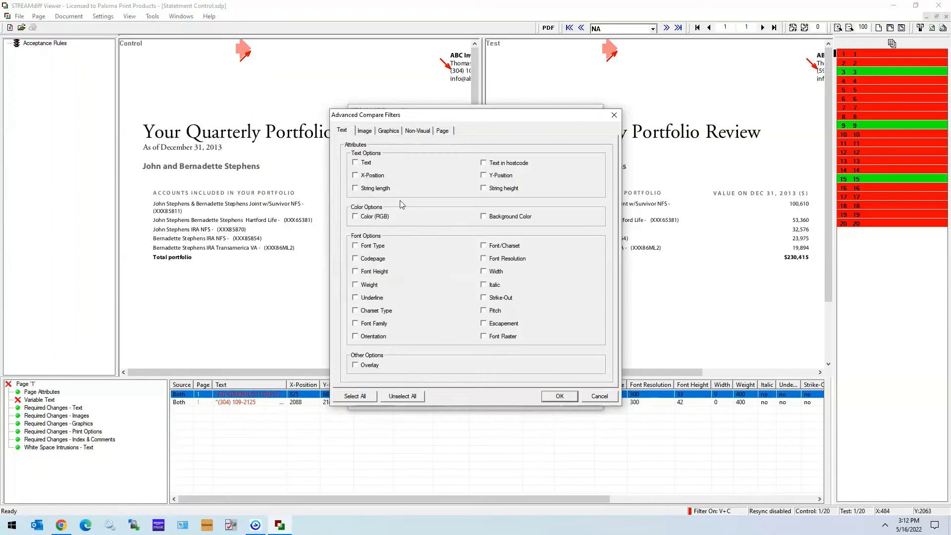
{"action": "left_click", "coordinate": [371, 176]}
{"action": "left_click", "coordinate": [356, 218]}
{"action": "left_click", "coordinate": [364, 130]}
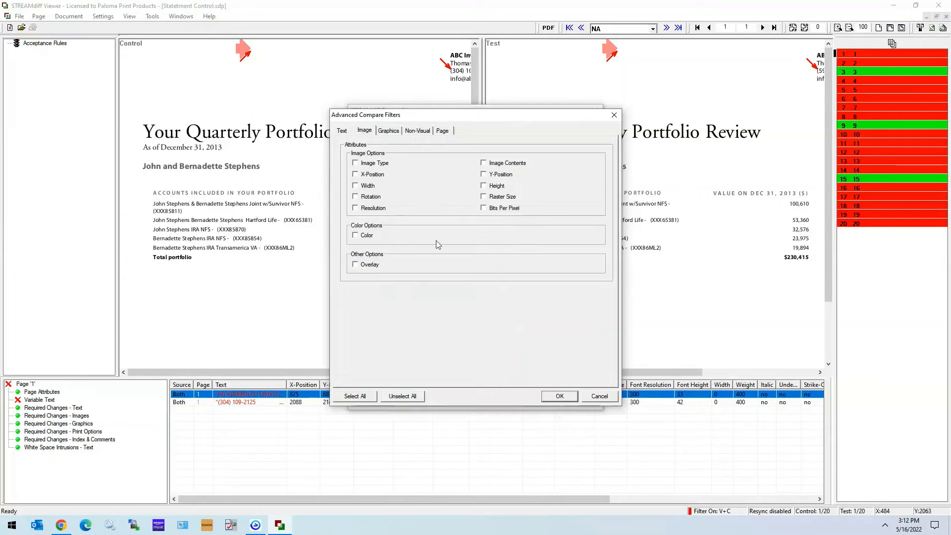
{"action": "left_click", "coordinate": [342, 131]}
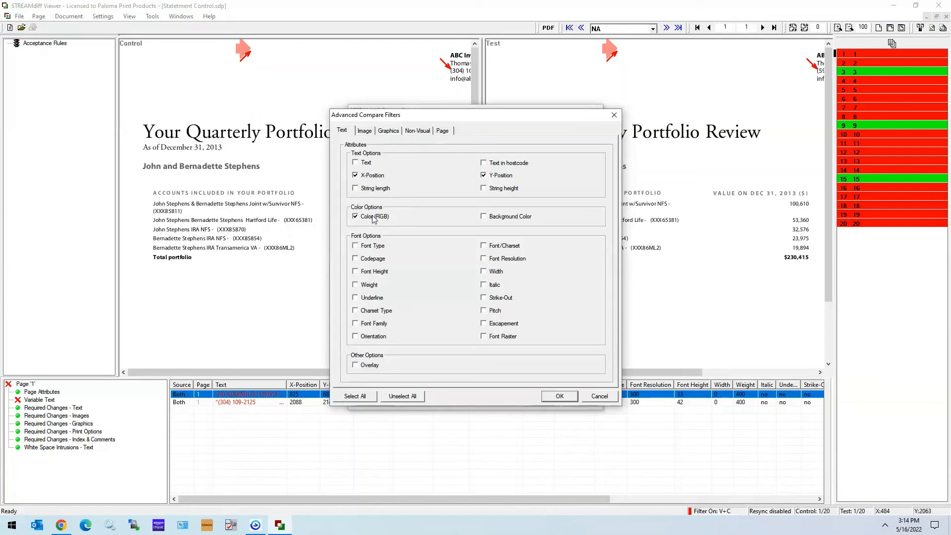
{"action": "left_click", "coordinate": [575, 398]}
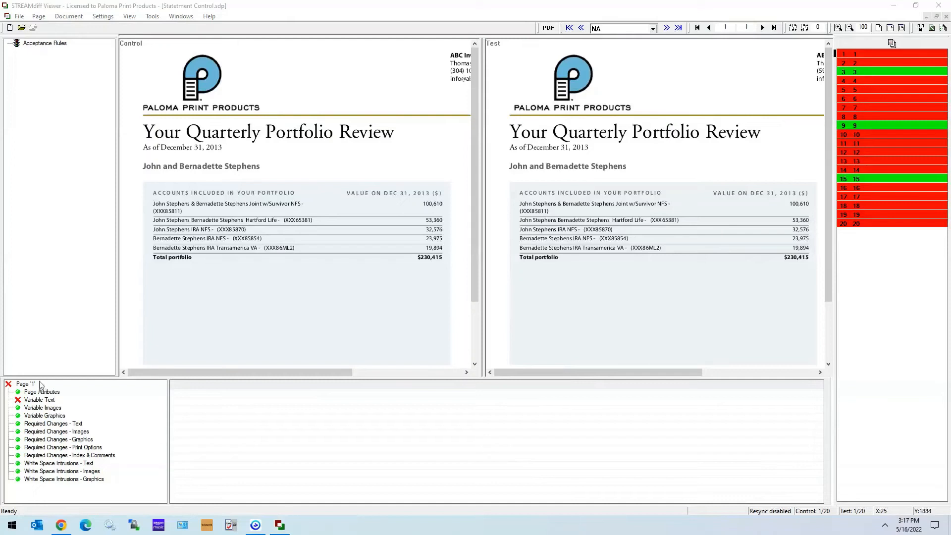
List the variable text differences on page 1 and compare the contact phone number between control and test.
{"action": "left_click", "coordinate": [39, 401]}
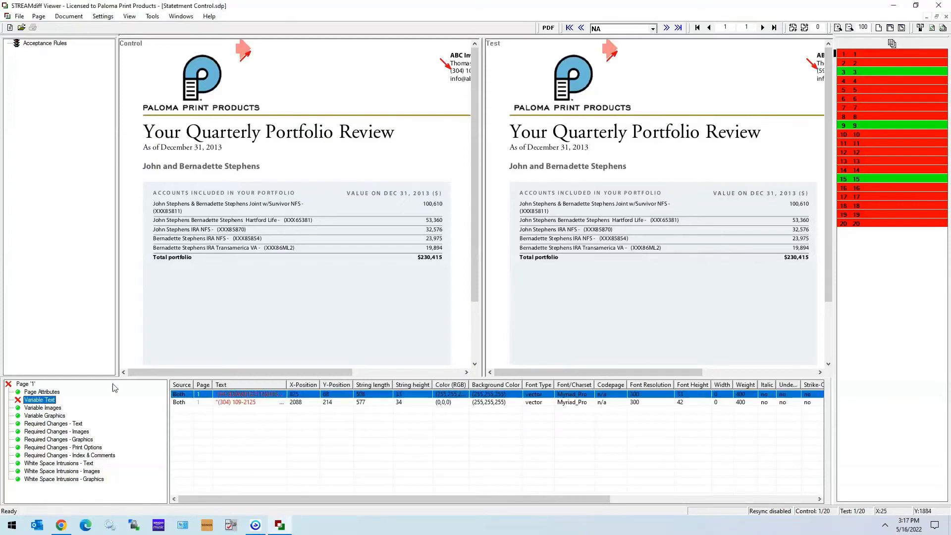
{"action": "left_click_drag", "start_coordinate": [139, 372], "coordinate": [226, 372]}
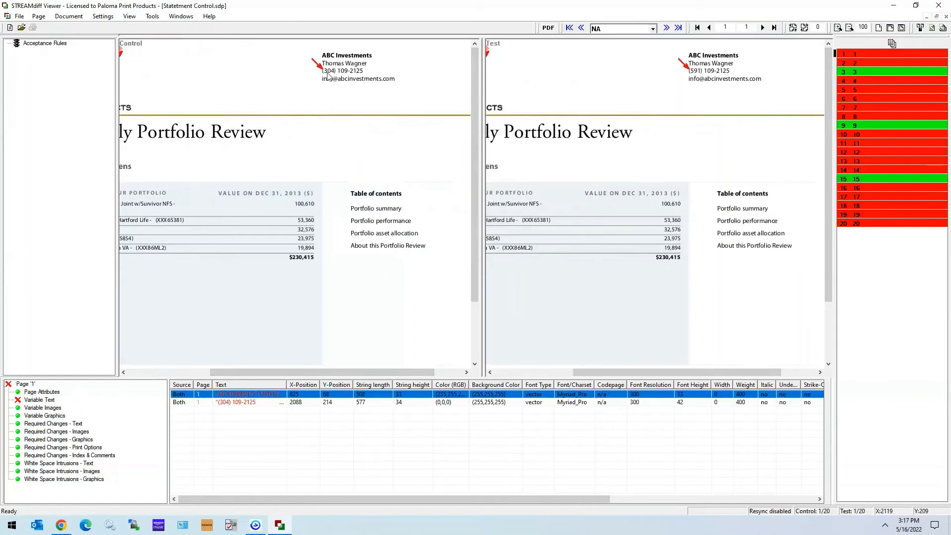
{"action": "mouse_move", "coordinate": [239, 405]}
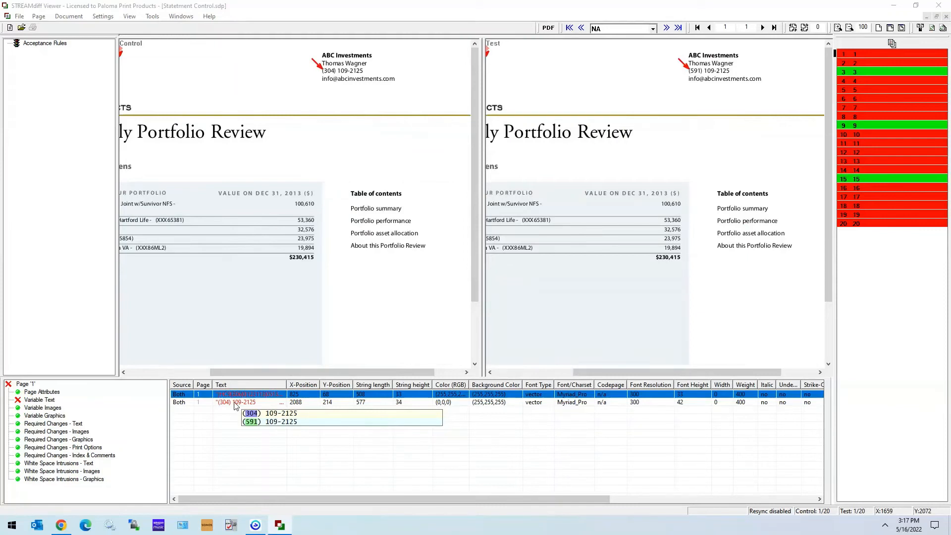
Add an acceptance rules set labelled Page 1 Rules.
{"action": "left_click", "coordinate": [54, 105]}
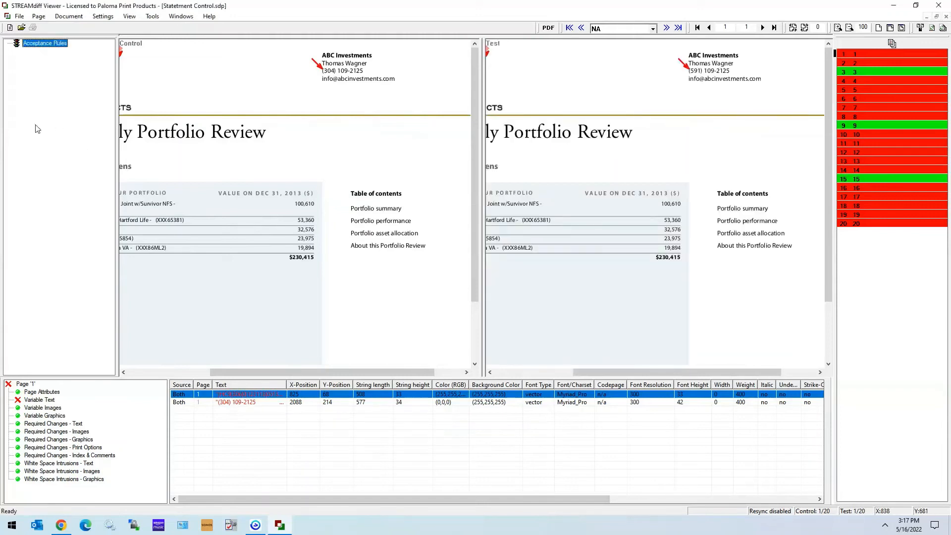
{"action": "right_click", "coordinate": [46, 44]}
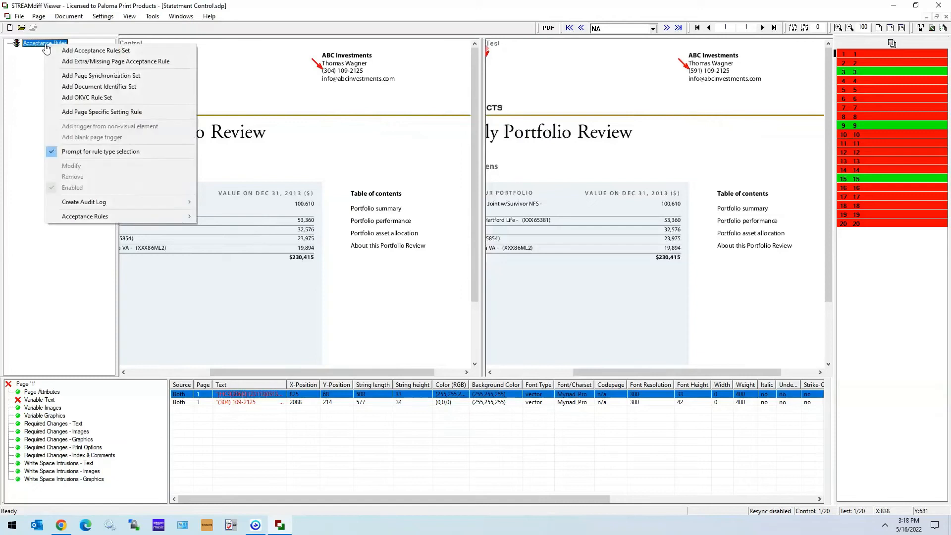
{"action": "left_click", "coordinate": [107, 51]}
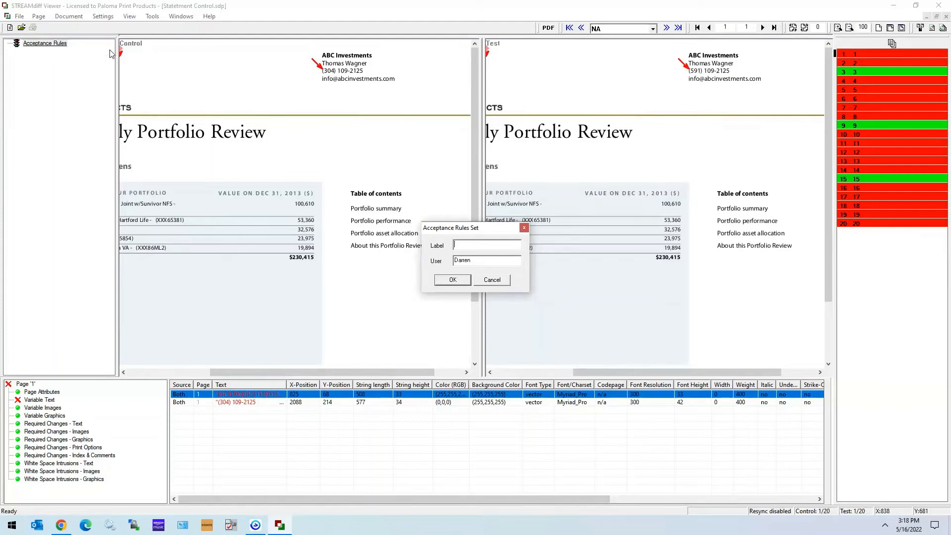
{"action": "type", "text": "Page 1 Rules"}
{"action": "left_click", "coordinate": [455, 280]}
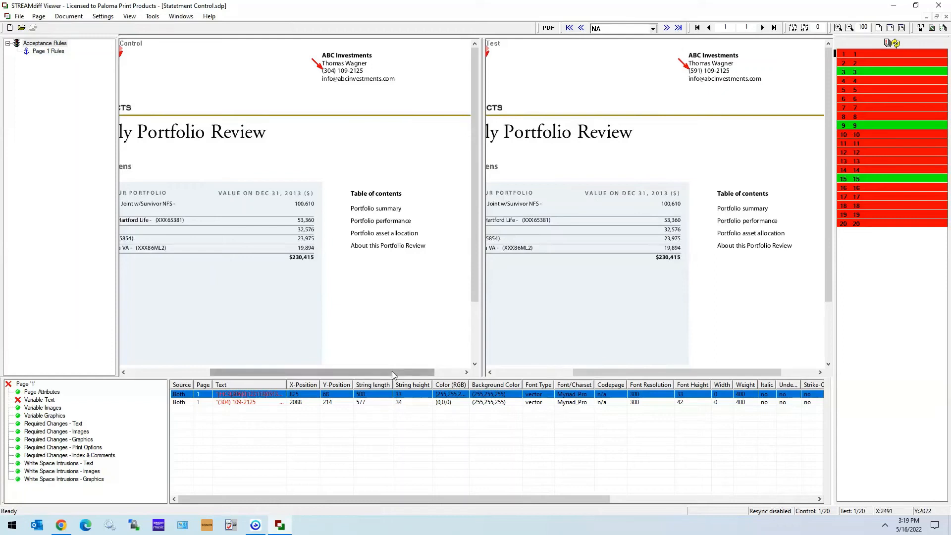
Add the control heading "Your Quarterly Portfolio Review" to Page 1 Rules as an Equals trigger labelled Trigger Page 1.
{"action": "left_click_drag", "start_coordinate": [391, 370], "coordinate": [310, 372]}
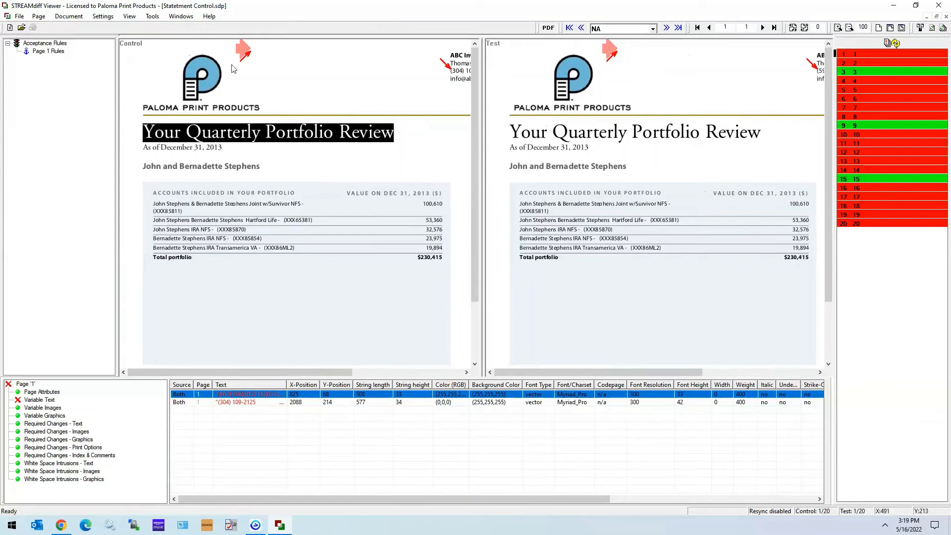
{"action": "left_click", "coordinate": [361, 165]}
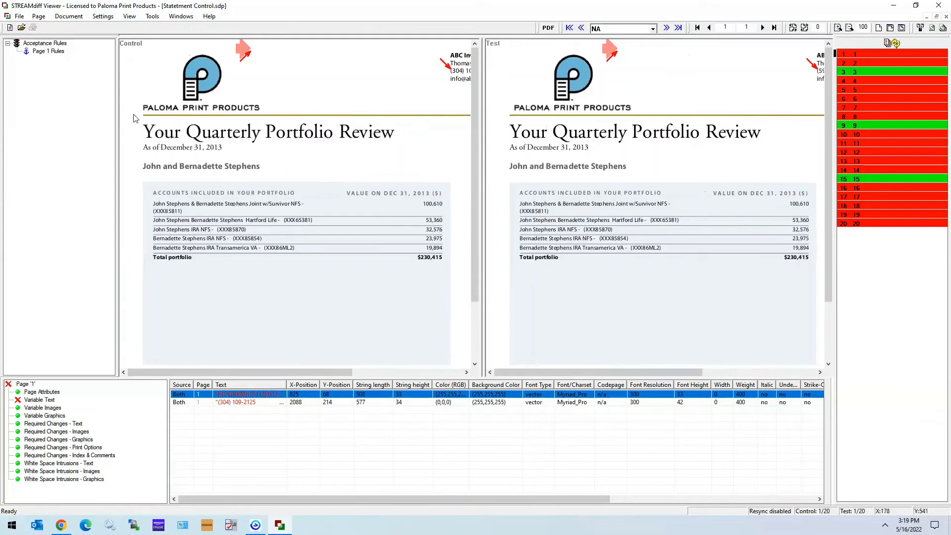
{"action": "left_click_drag", "start_coordinate": [133, 114], "coordinate": [421, 144]}
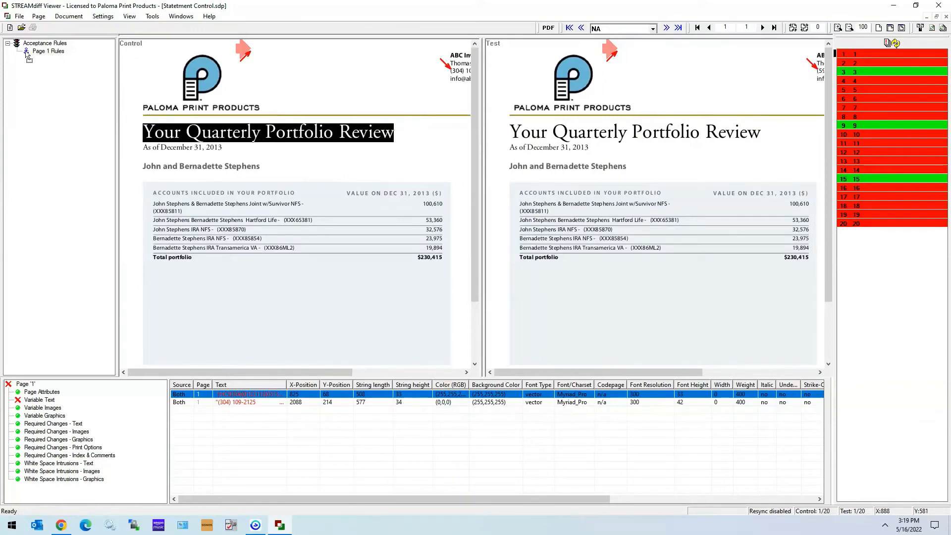
{"action": "left_click_drag", "start_coordinate": [26, 52], "coordinate": [49, 51]}
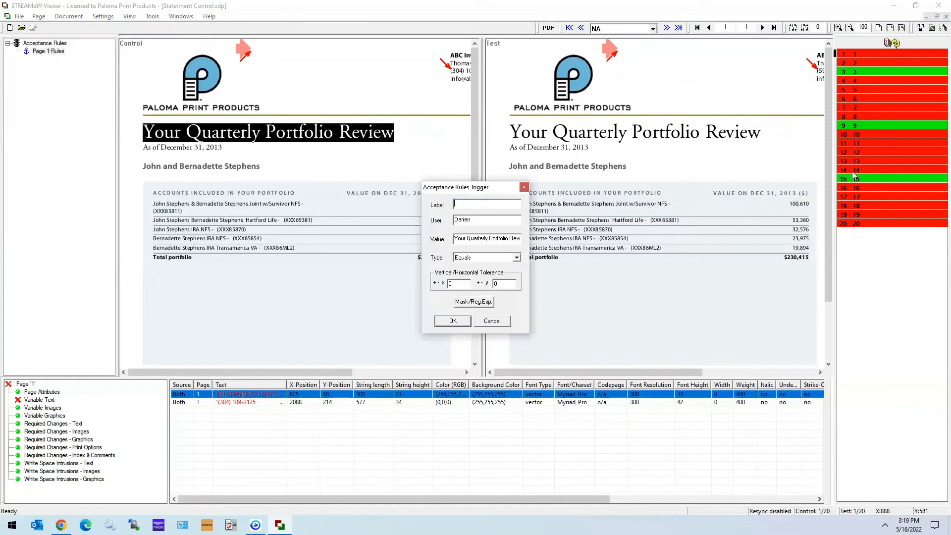
{"action": "type", "text": "Trigger Page 1"}
{"action": "left_click", "coordinate": [452, 321]}
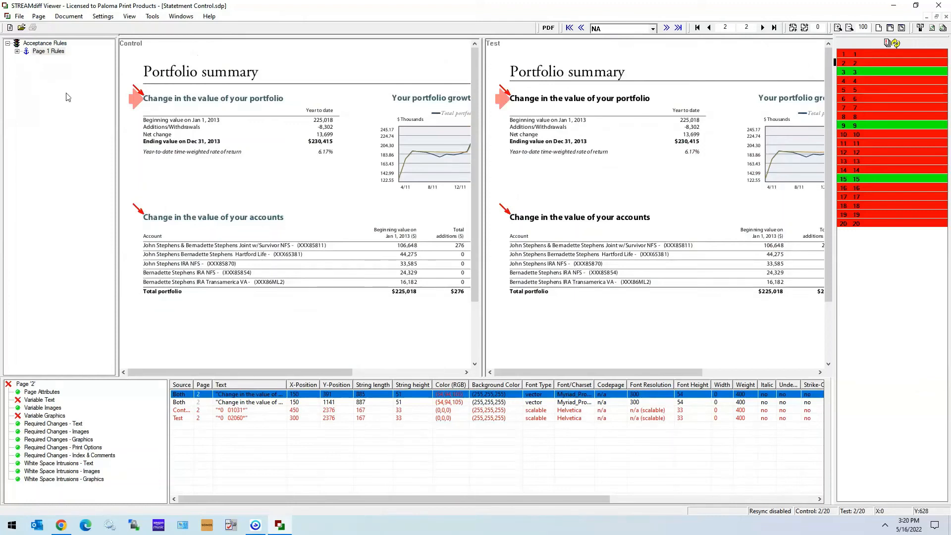
Return to page 1 and add the contact phone number difference to Page 1 Rules as a text rule.
{"action": "left_click", "coordinate": [876, 53]}
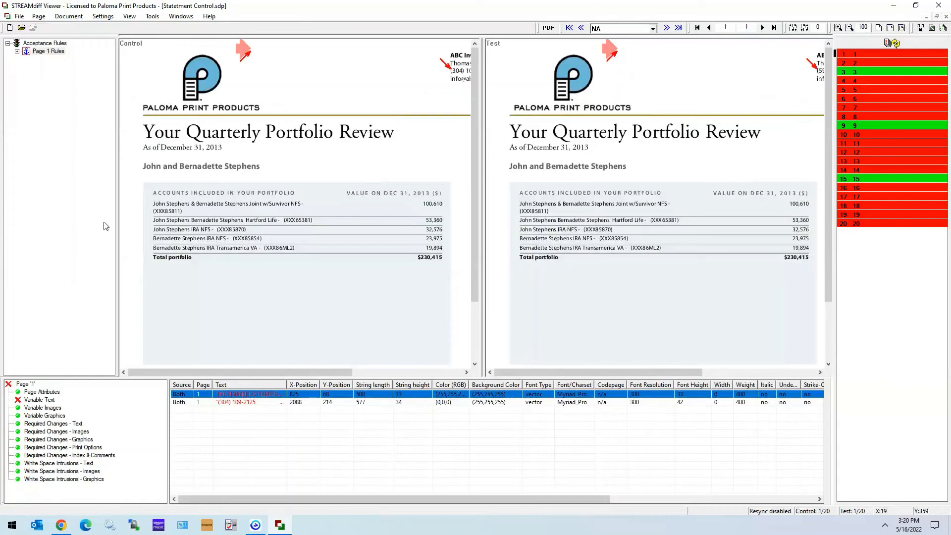
{"action": "left_click_drag", "start_coordinate": [311, 373], "coordinate": [402, 372]}
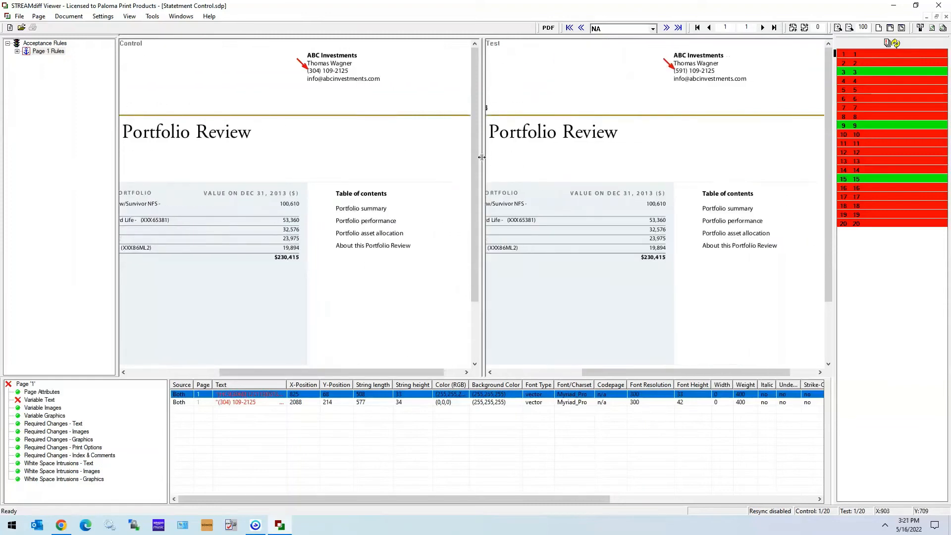
{"action": "left_click", "coordinate": [357, 449]}
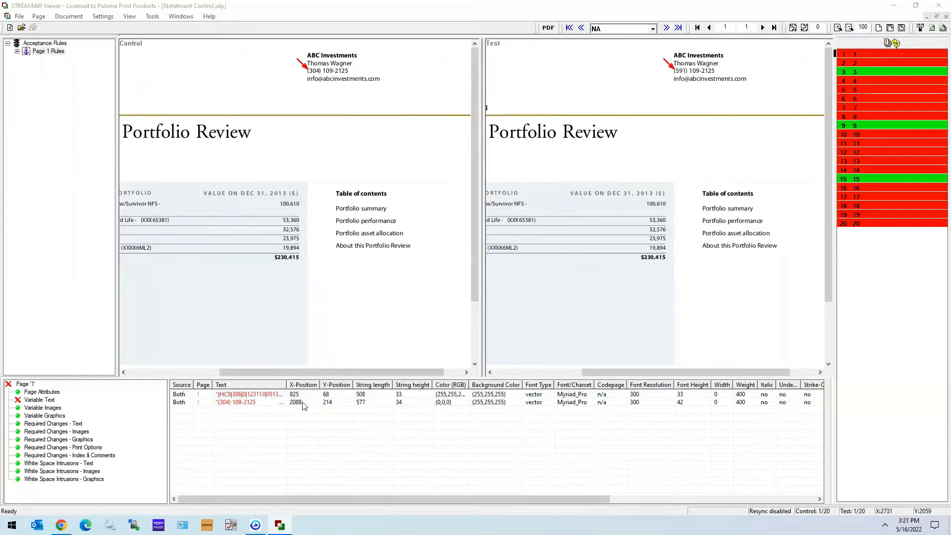
{"action": "left_click", "coordinate": [394, 428]}
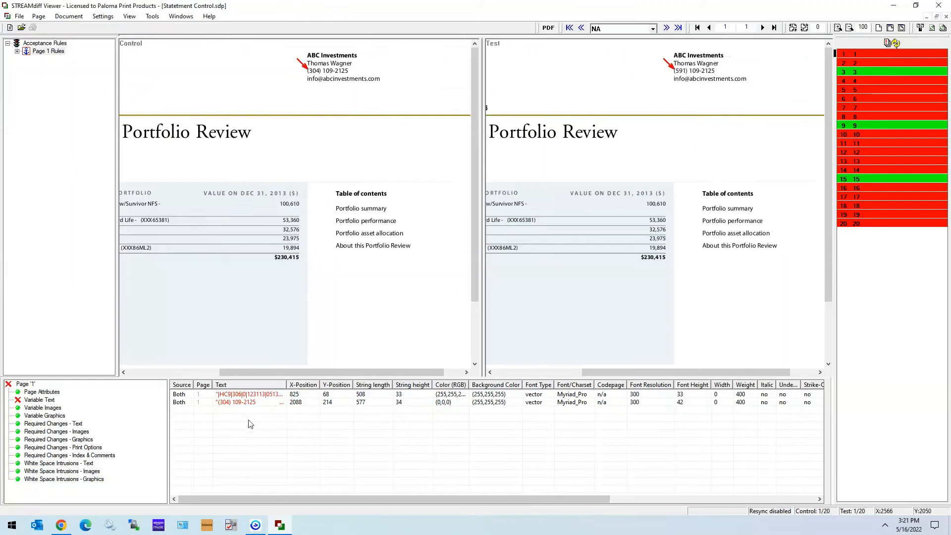
{"action": "left_click", "coordinate": [273, 403]}
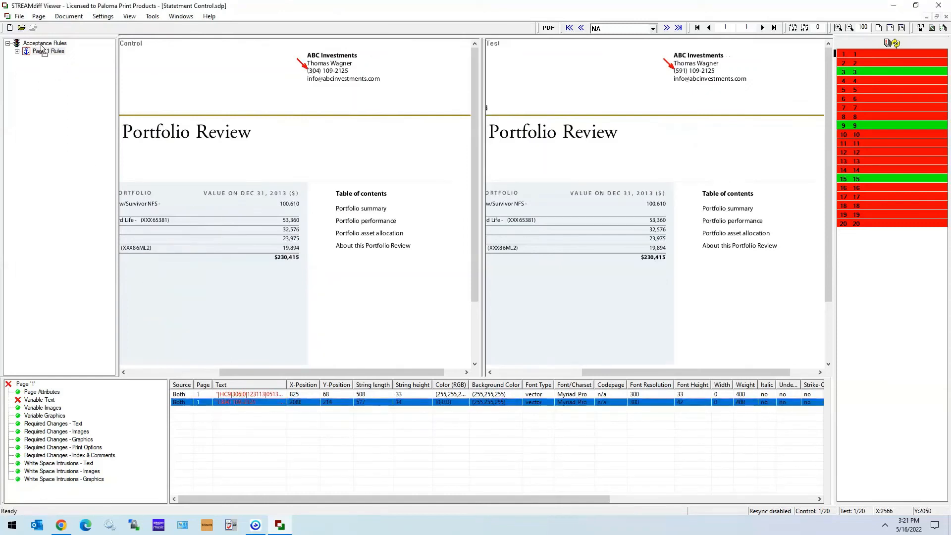
{"action": "left_click_drag", "start_coordinate": [43, 53], "coordinate": [44, 52]}
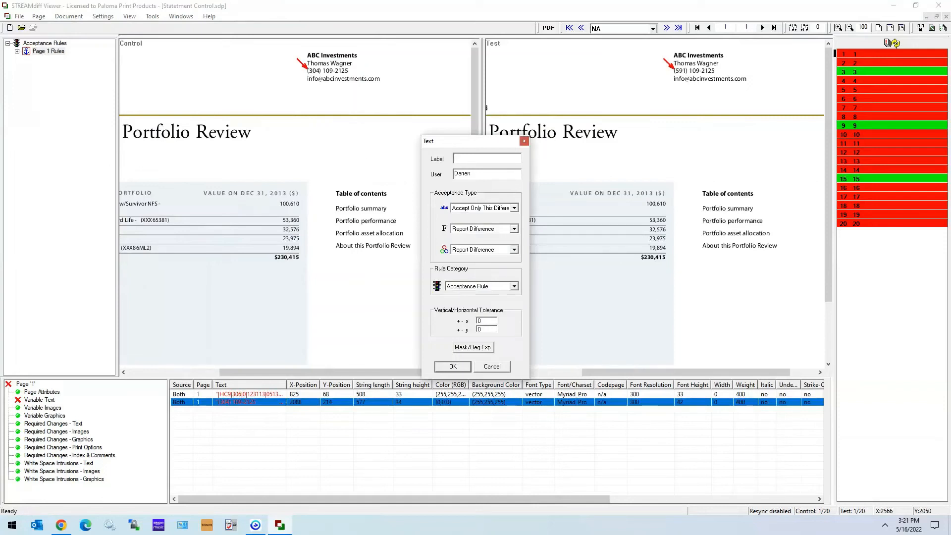
Label the text rule Phone Number Rule and set its text acceptance type to Accept All Differences.
{"action": "type", "text": "Phone Number Rule"}
{"action": "left_click", "coordinate": [514, 209]}
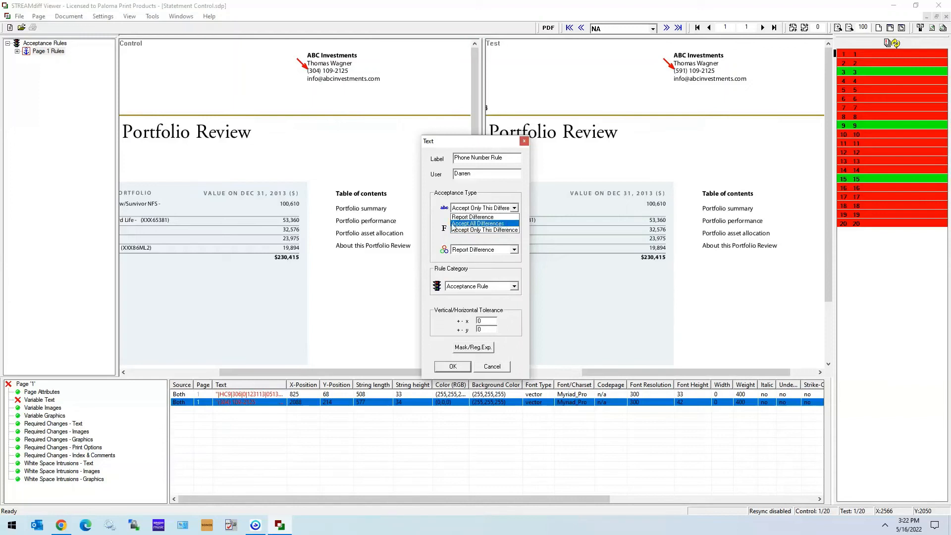
{"action": "left_click", "coordinate": [489, 224]}
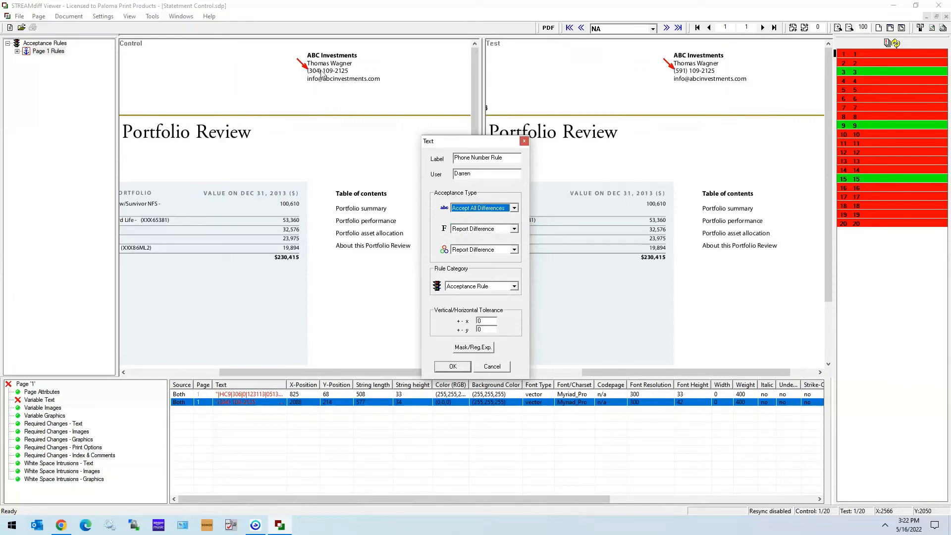
Set the Phone Number Rule's text acceptance type to Accept Only This Difference and expand the Page 1 Rules set.
{"action": "left_click", "coordinate": [515, 208]}
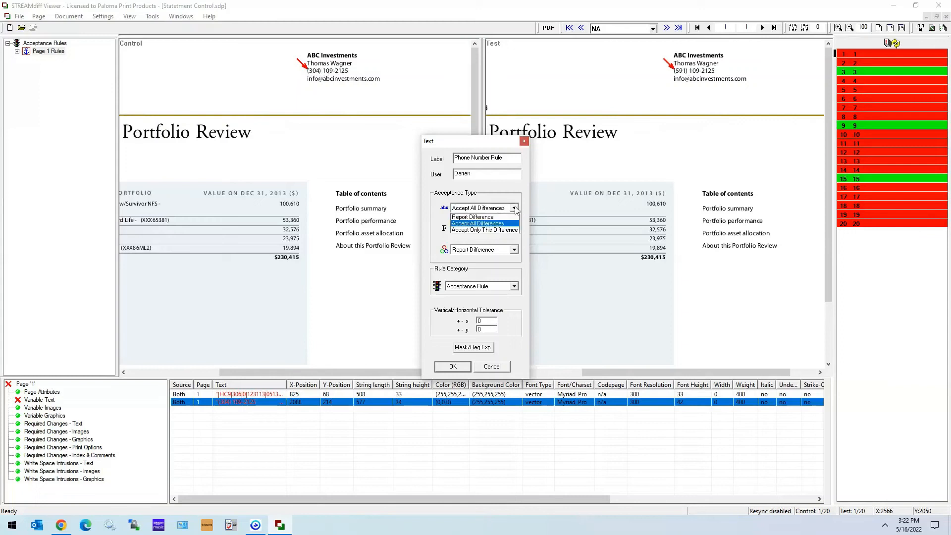
{"action": "left_click", "coordinate": [485, 231]}
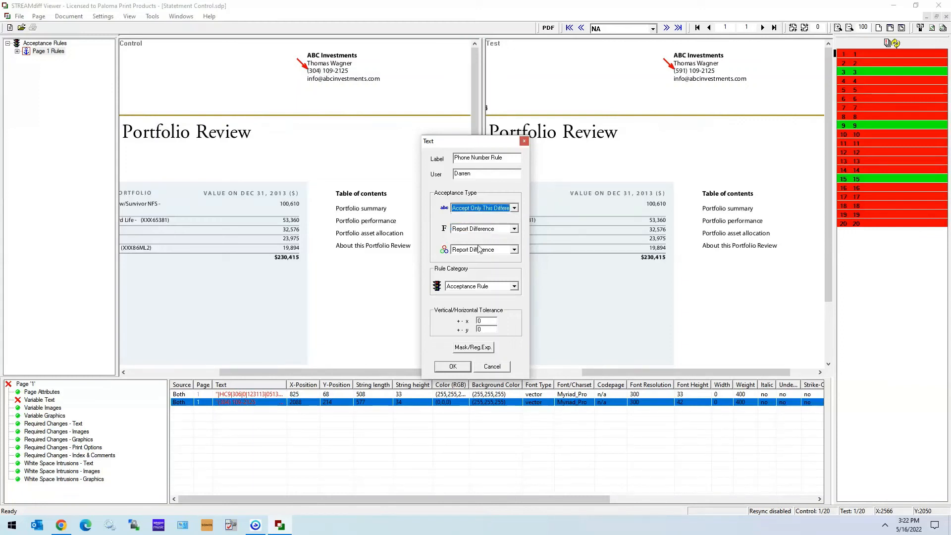
{"action": "left_click", "coordinate": [453, 367]}
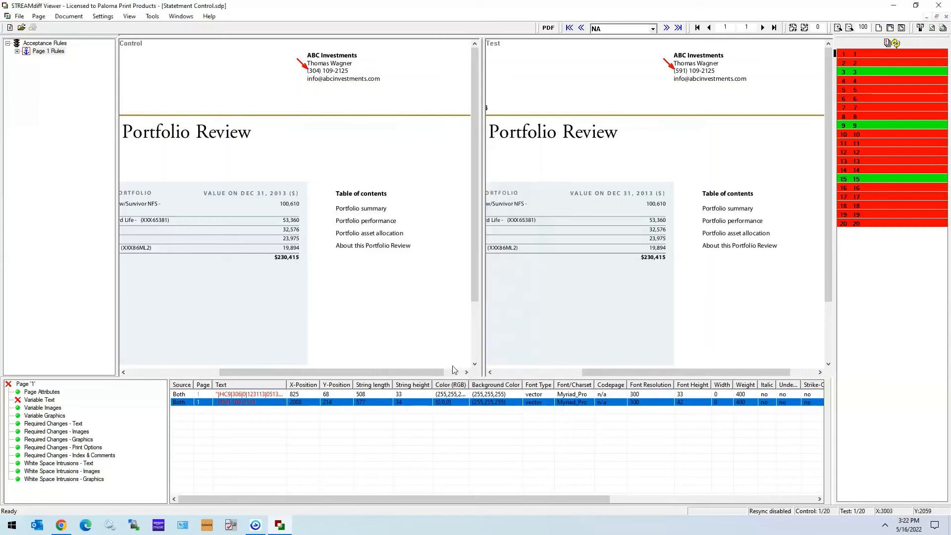
{"action": "left_click", "coordinate": [16, 52]}
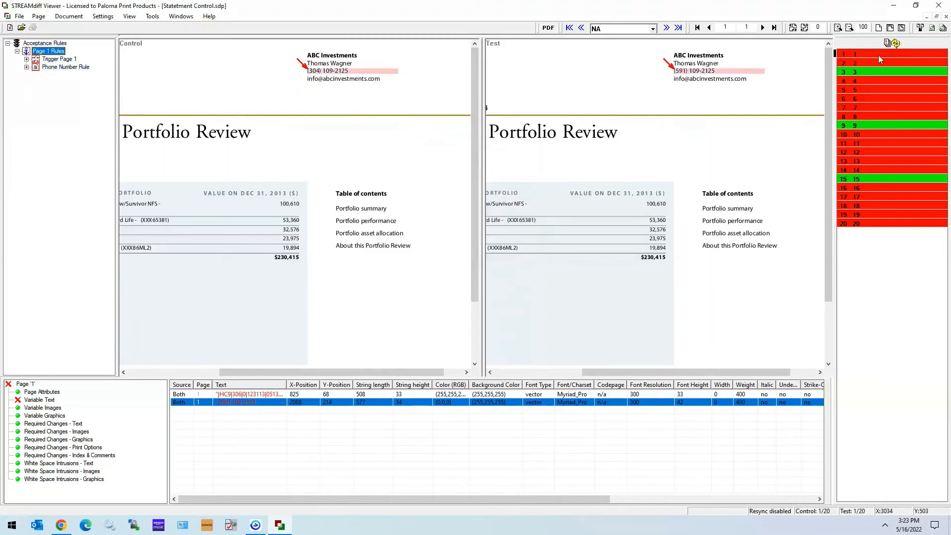
Re-compare page 1 and inspect the control and test values of the remaining variable text difference.
{"action": "left_click", "coordinate": [895, 45]}
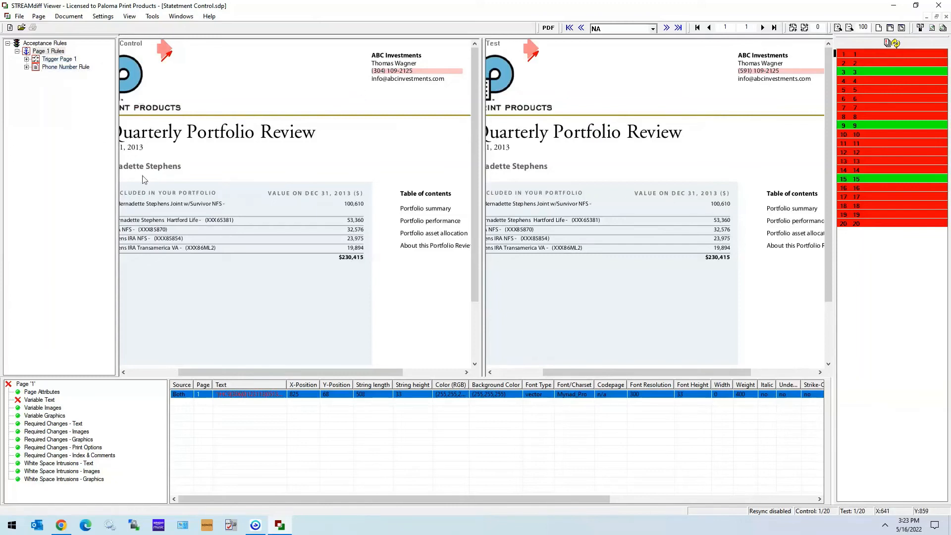
{"action": "left_click", "coordinate": [387, 467]}
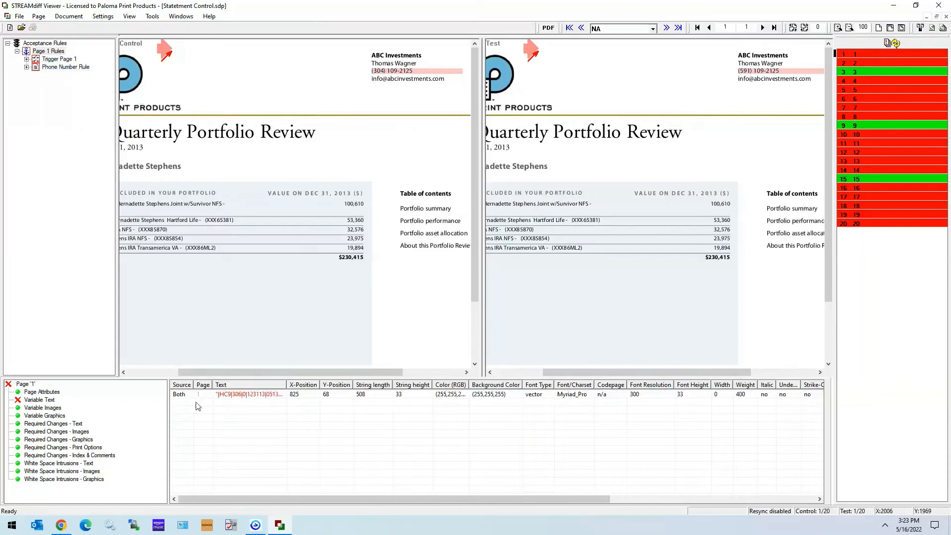
{"action": "mouse_move", "coordinate": [245, 400]}
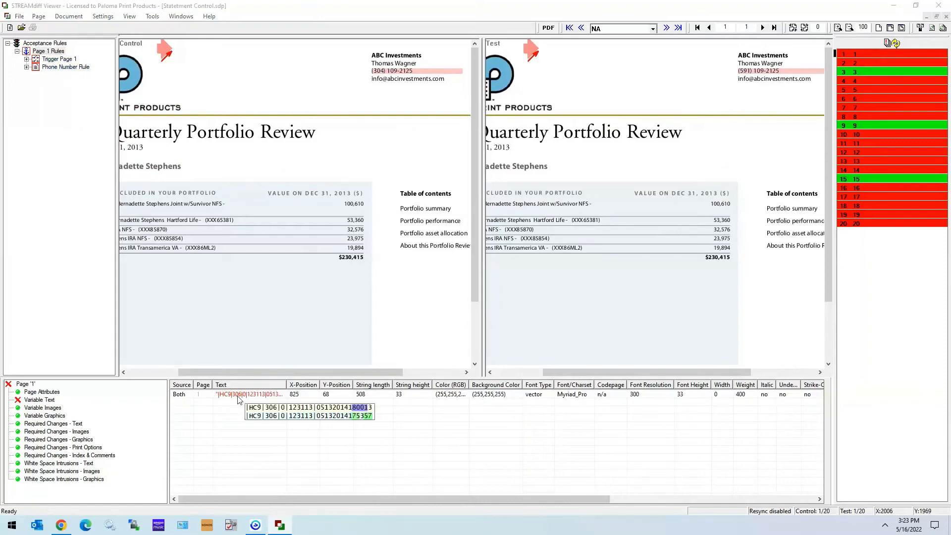
{"action": "left_click", "coordinate": [196, 52]}
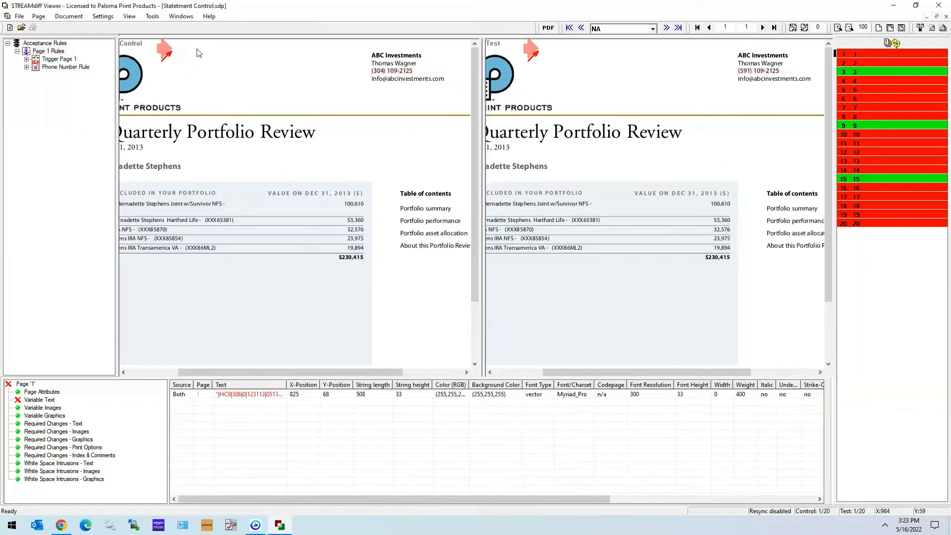
{"action": "left_click", "coordinate": [313, 434]}
{"action": "mouse_move", "coordinate": [250, 399]}
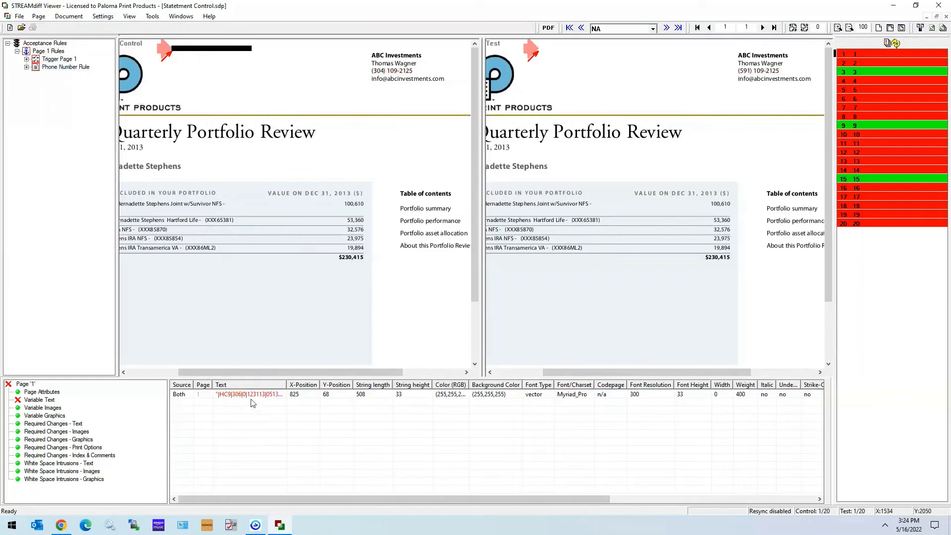
Add the remaining text difference to Page 1 Rules as a text rule labelled Invisible Text Rule.
{"action": "left_click", "coordinate": [254, 395]}
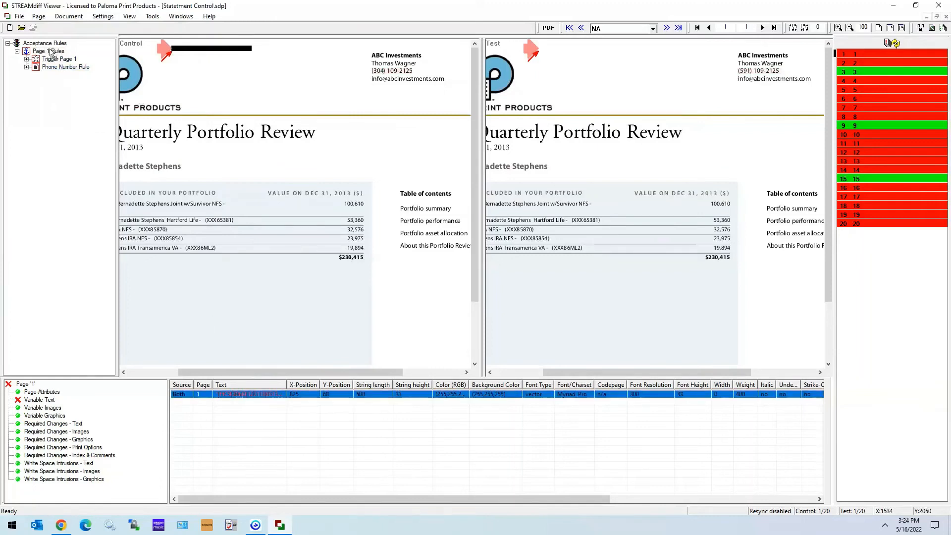
{"action": "left_click_drag", "start_coordinate": [254, 395], "coordinate": [51, 53]}
{"action": "type", "text": "Invisibl"}
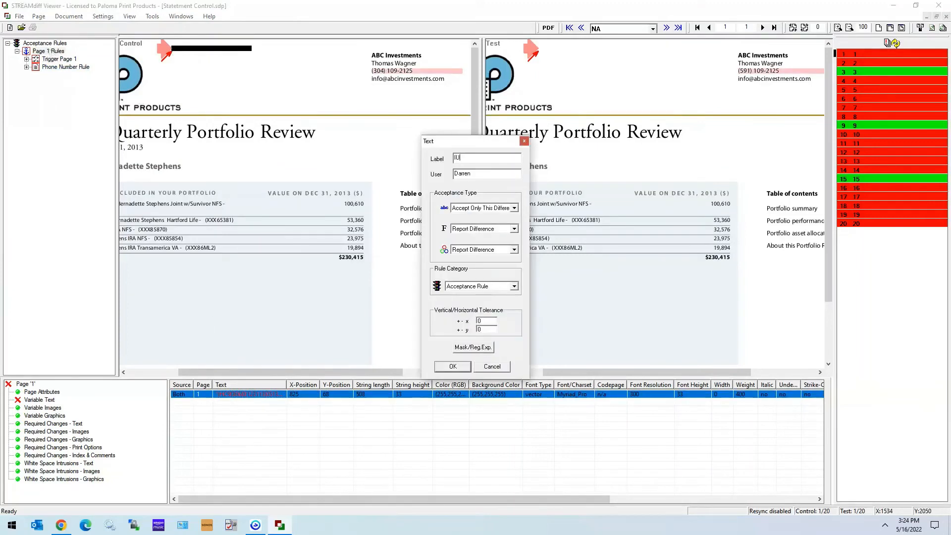
{"action": "type", "text": "e Text Rule"}
{"action": "left_click", "coordinate": [464, 370]}
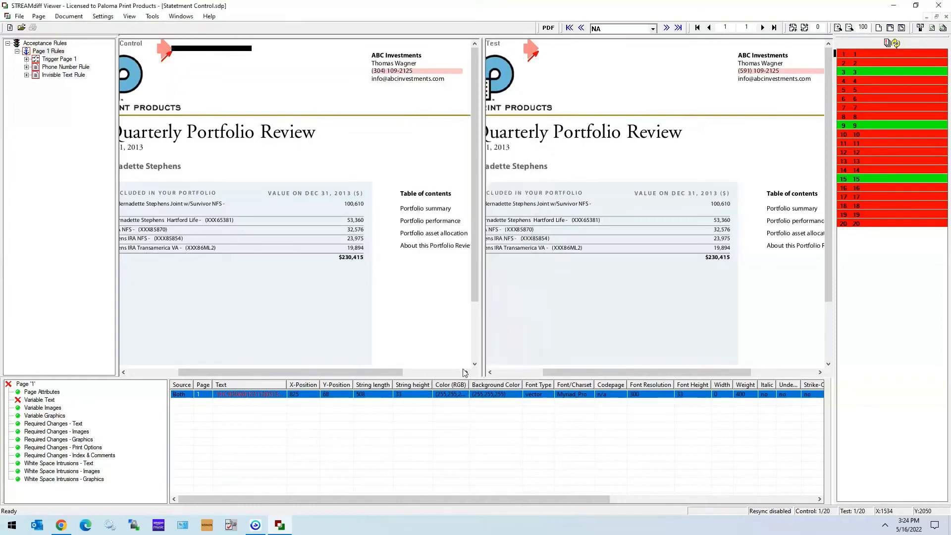
Re-compare page 1 and highlight the areas covered by Phone Number Rule and Invisible Text Rule.
{"action": "left_click", "coordinate": [932, 28]}
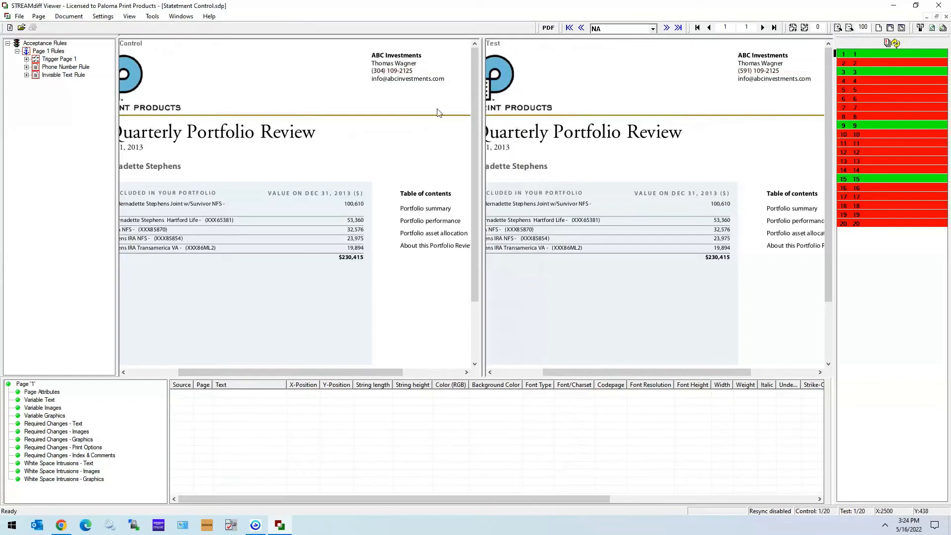
{"action": "left_click", "coordinate": [58, 69]}
{"action": "left_click", "coordinate": [60, 75]}
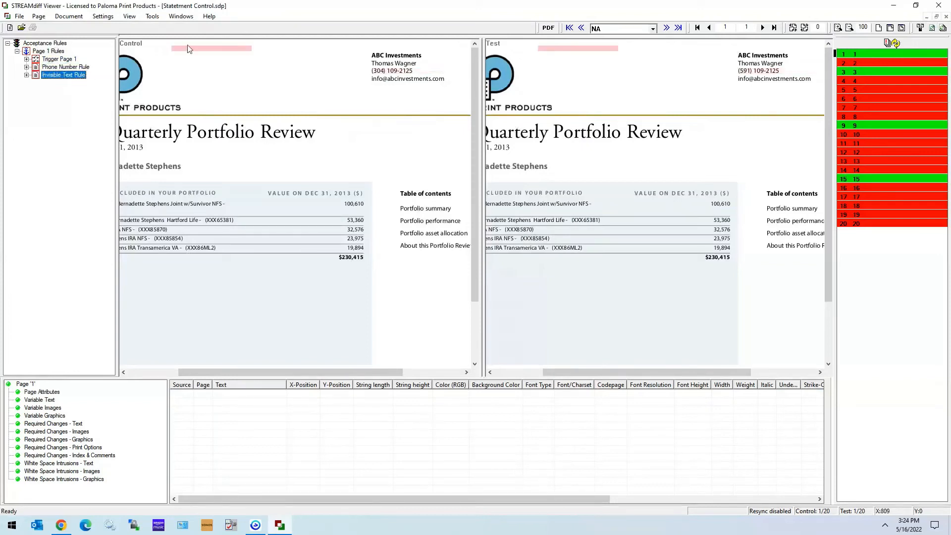
{"action": "left_click", "coordinate": [64, 68]}
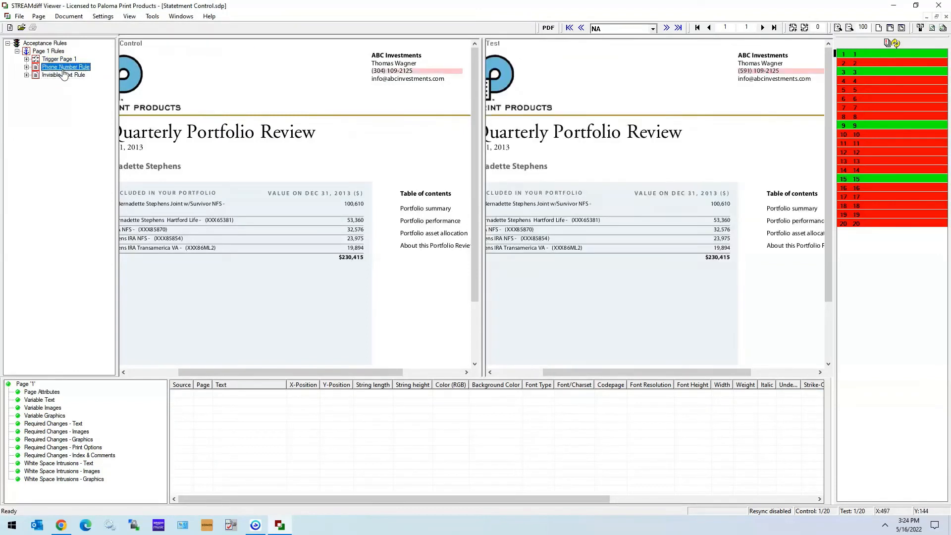
{"action": "left_click", "coordinate": [64, 74]}
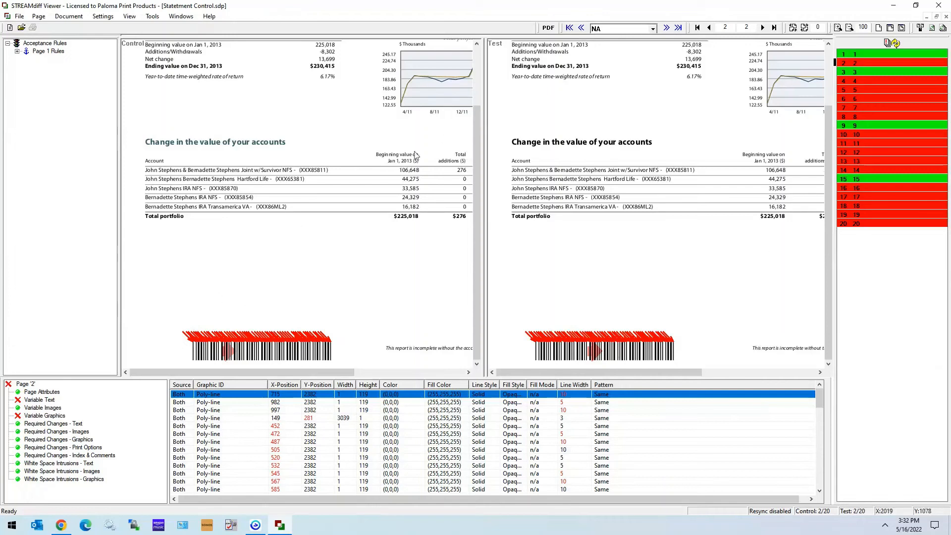
Add an acceptance rules set labelled Page 2 Rules.
{"action": "right_click", "coordinate": [73, 110]}
{"action": "left_click", "coordinate": [88, 115]}
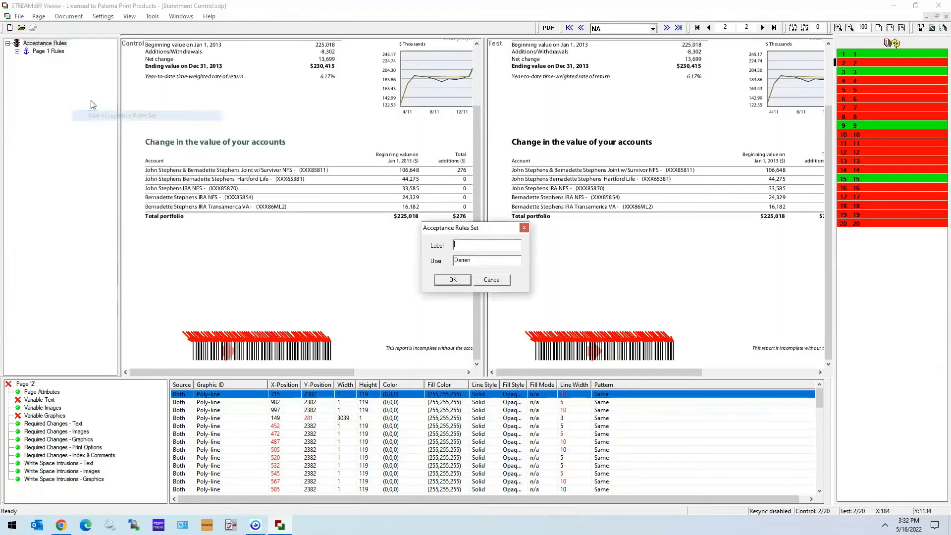
{"action": "type", "text": "Page 2"}
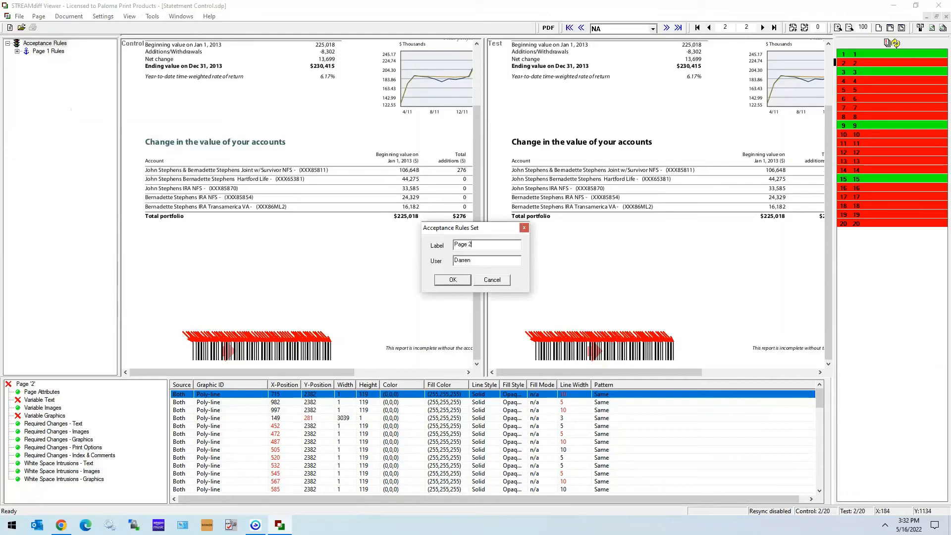
{"action": "type", "text": " Rules"}
{"action": "key", "text": "Return"}
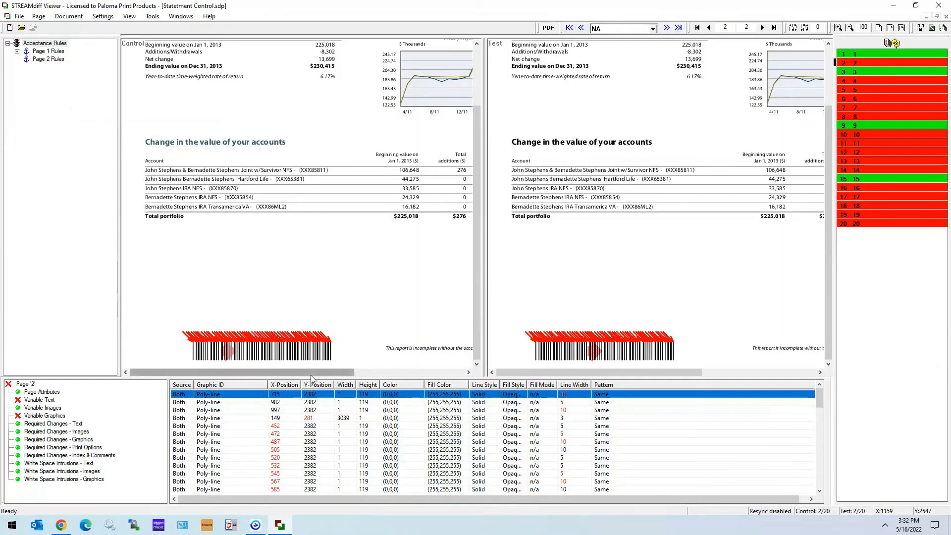
Add the control page number 2 to Page 2 Rules as an Equals trigger labelled Page 2 Trigger.
{"action": "left_click_drag", "start_coordinate": [311, 373], "coordinate": [445, 358]}
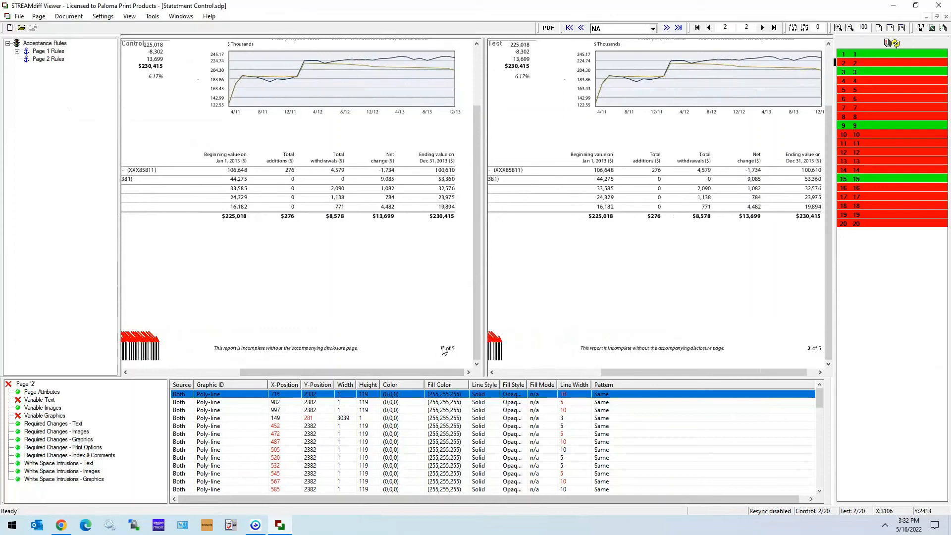
{"action": "double_click", "coordinate": [42, 60]}
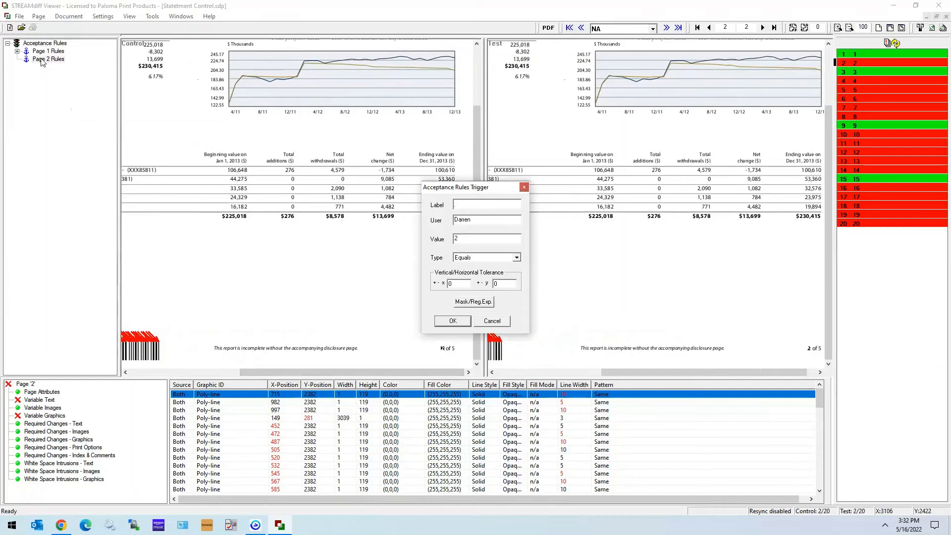
{"action": "type", "text": "Page 2 Trigger"}
{"action": "left_click", "coordinate": [447, 322]}
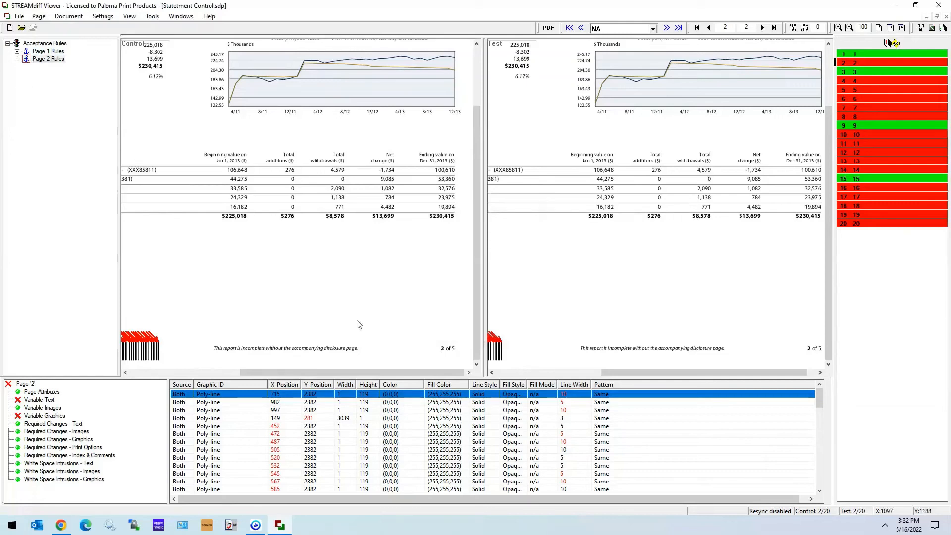
Check whether prompting for rule type selection is enabled for the acceptance rules.
{"action": "left_click_drag", "start_coordinate": [360, 370], "coordinate": [197, 371]}
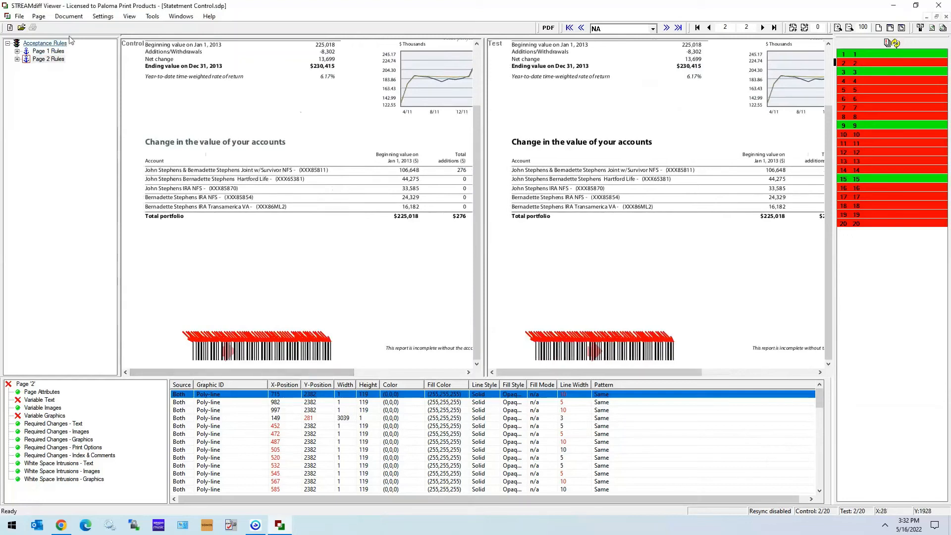
{"action": "right_click", "coordinate": [41, 161]}
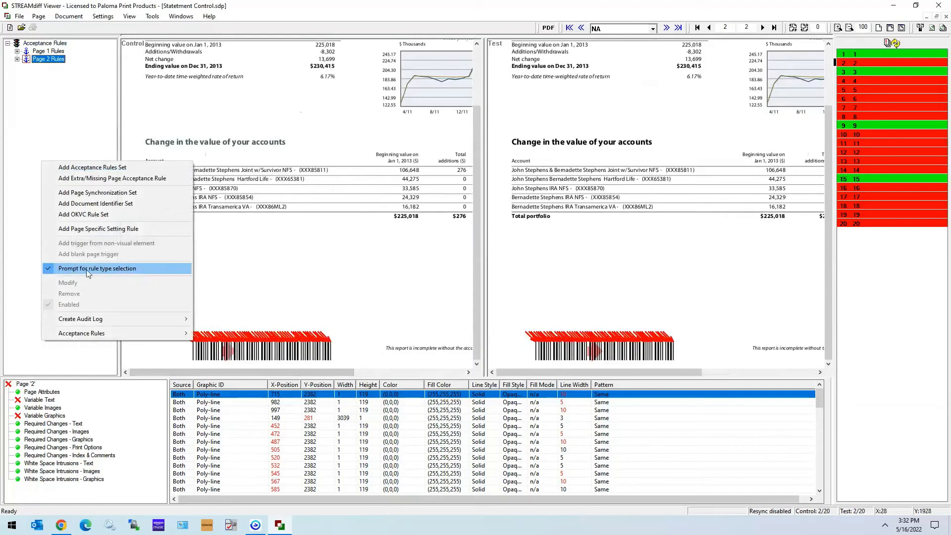
{"action": "left_click", "coordinate": [317, 264]}
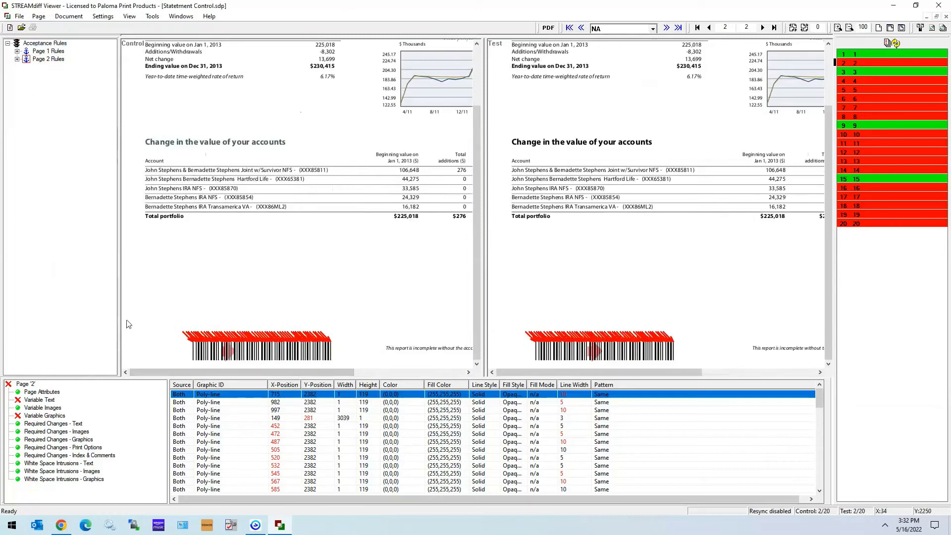
Add the barcode region on control page 2 to Page 2 Rules as a mask rule labelled Barcode Mask, accepting contained differences.
{"action": "left_click_drag", "start_coordinate": [125, 317], "coordinate": [386, 367]}
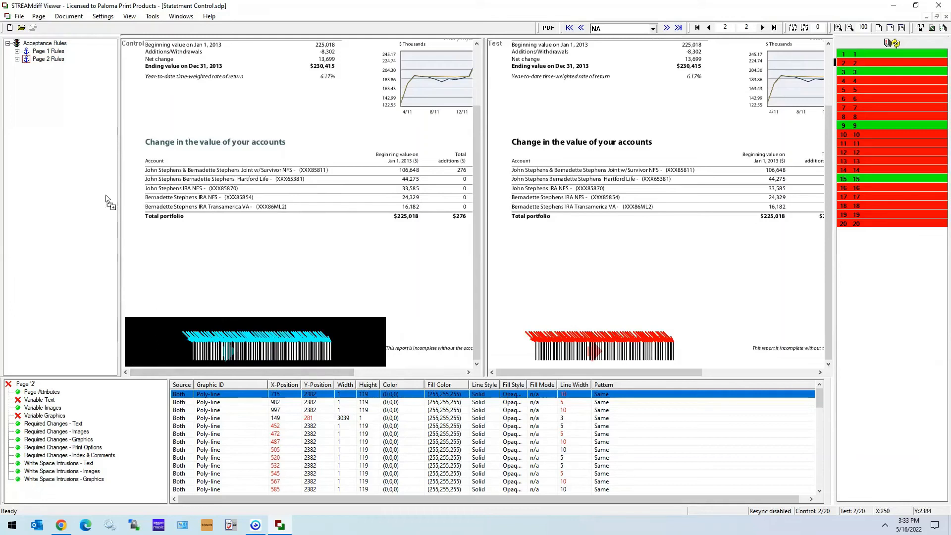
{"action": "left_click_drag", "start_coordinate": [125, 339], "coordinate": [46, 59]}
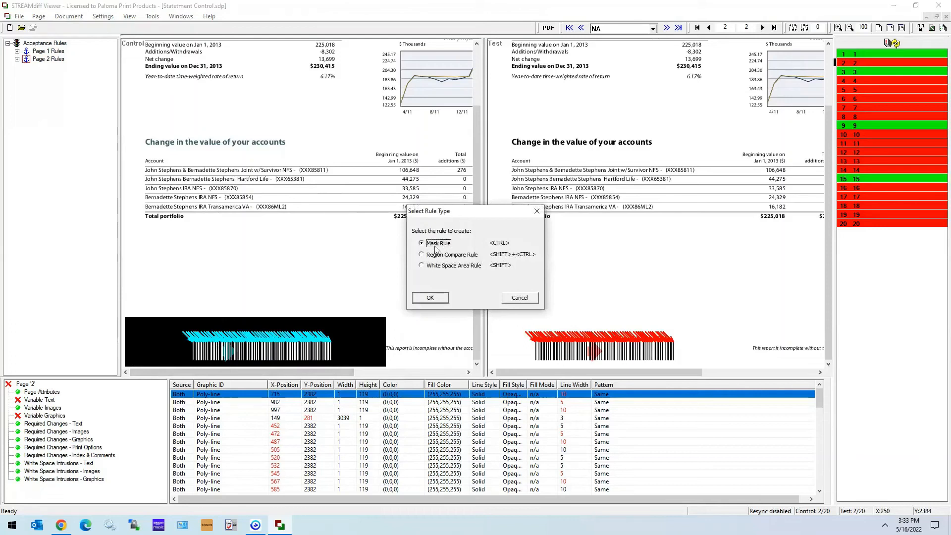
{"action": "left_click", "coordinate": [432, 298]}
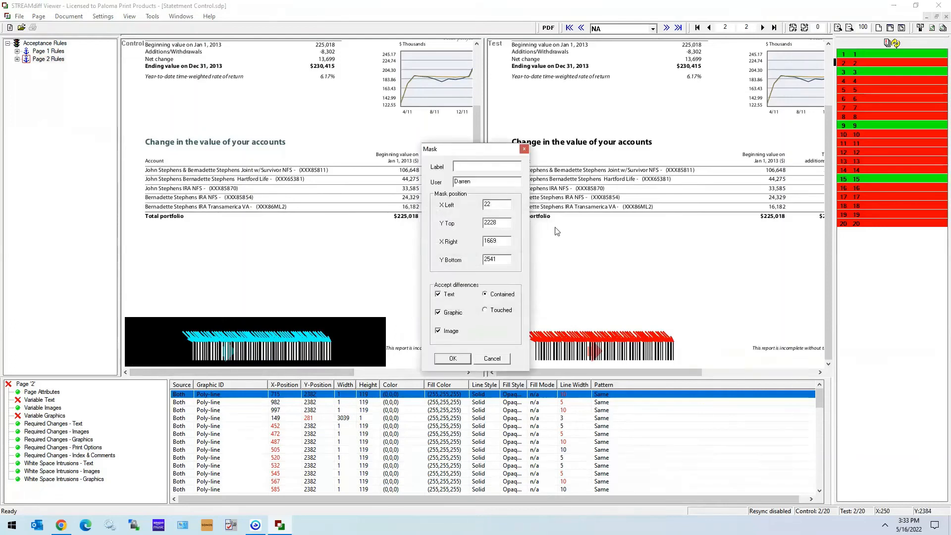
{"action": "type", "text": "Barcode Mask"}
{"action": "left_click", "coordinate": [445, 298]}
{"action": "left_click", "coordinate": [442, 332]}
{"action": "left_click", "coordinate": [453, 358]}
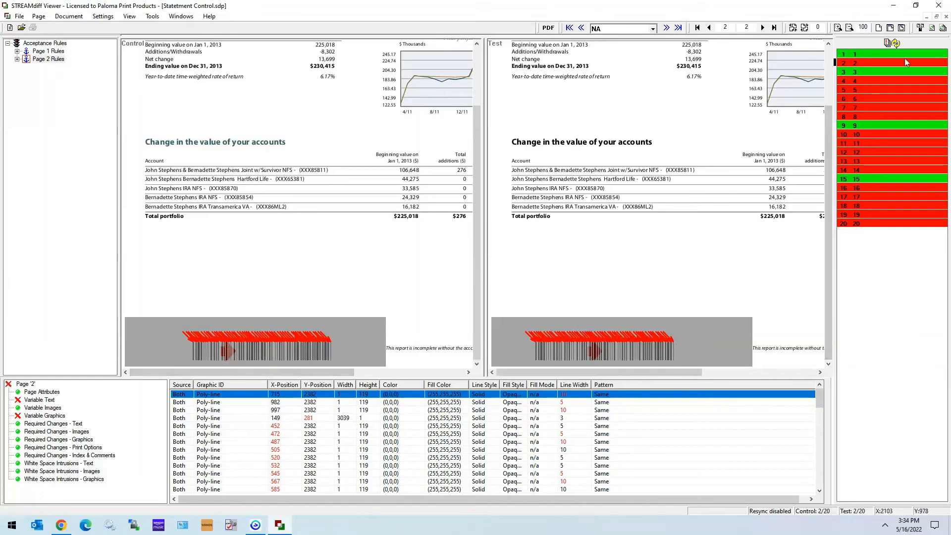
Re-compare page 2 and examine the masked barcode area and the remaining graphic difference.
{"action": "left_click", "coordinate": [890, 63]}
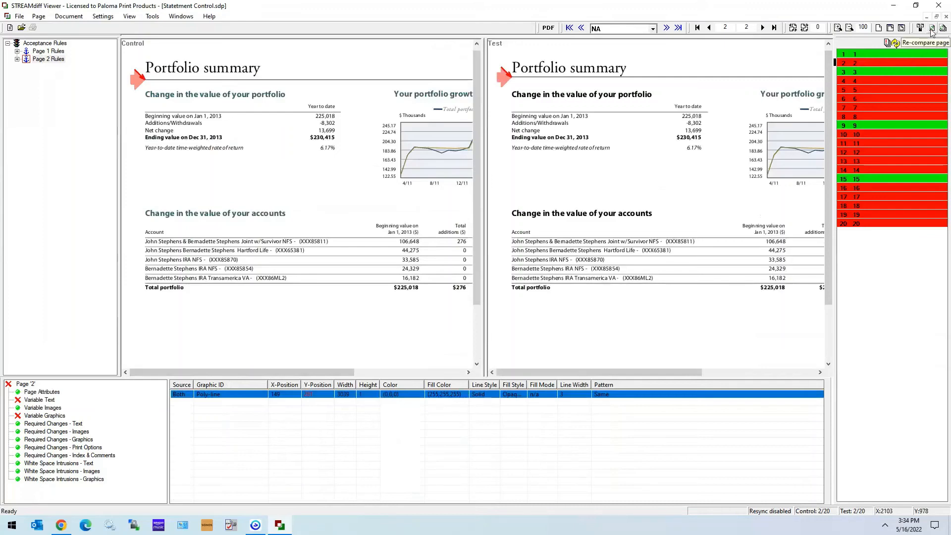
{"action": "scroll", "coordinate": [248, 199], "scroll_direction": "down", "scroll_amount": 3}
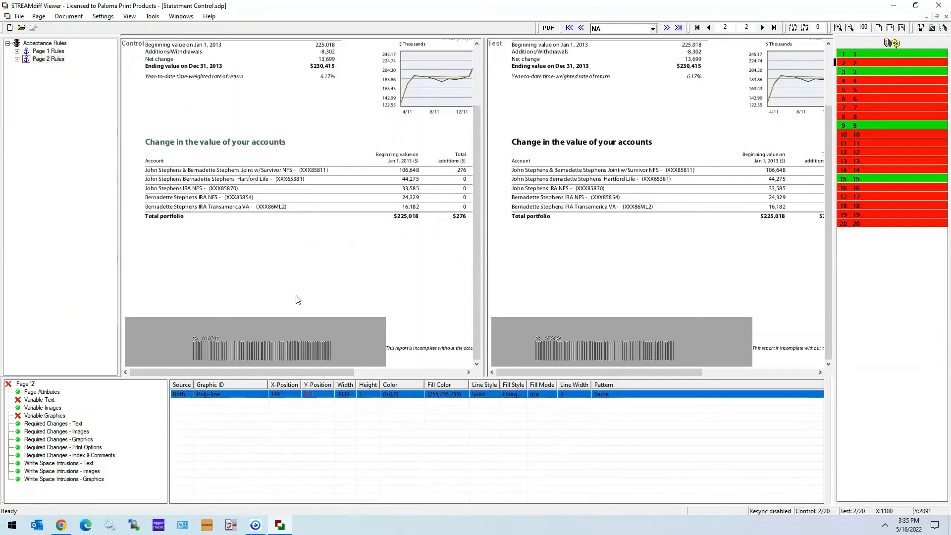
{"action": "scroll", "coordinate": [297, 300], "scroll_direction": "up", "scroll_amount": 1}
{"action": "scroll", "coordinate": [298, 300], "scroll_direction": "up", "scroll_amount": 5}
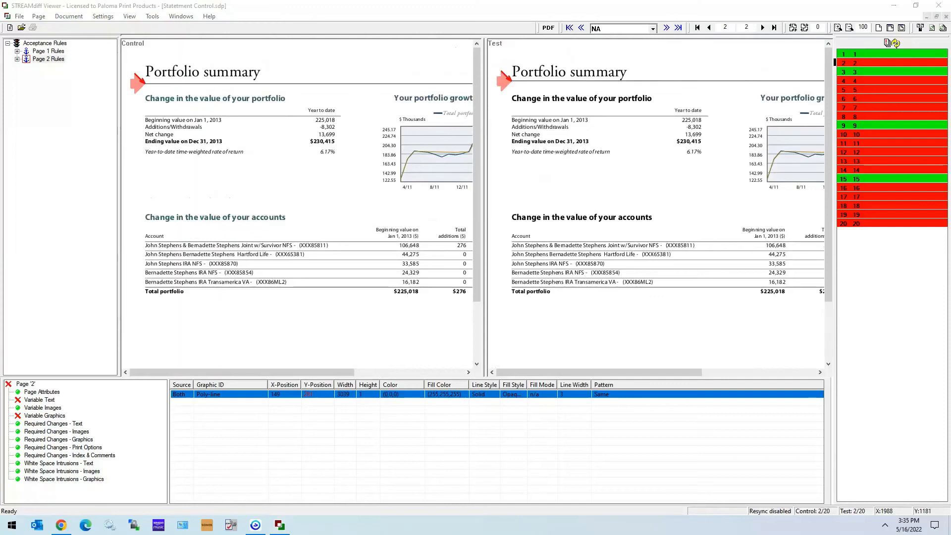
Go to page 7 and compare the total portfolio amounts in the control and test statements.
{"action": "left_click", "coordinate": [298, 299]}
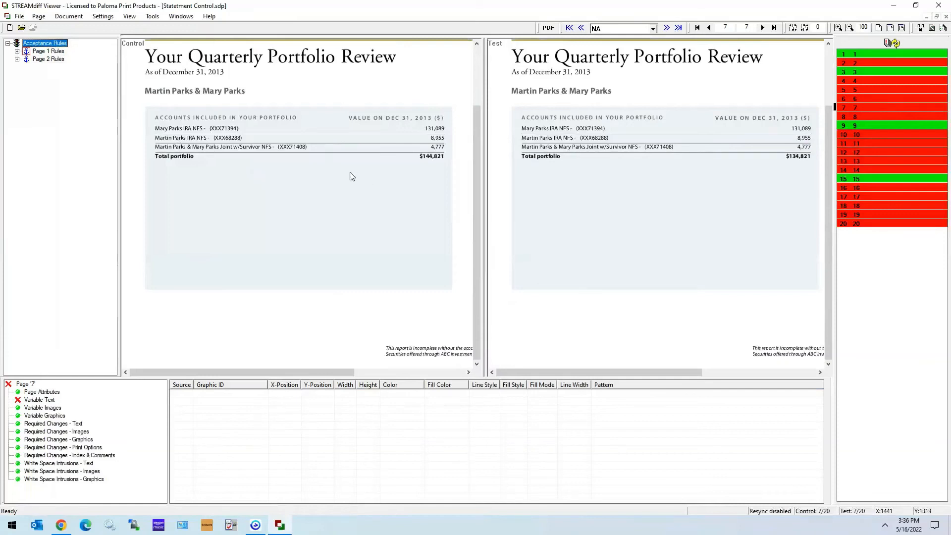
{"action": "scroll", "coordinate": [350, 177], "scroll_direction": "up", "scroll_amount": 1}
{"action": "scroll", "coordinate": [695, 208], "scroll_direction": "up", "scroll_amount": 2}
{"action": "scroll", "coordinate": [422, 212], "scroll_direction": "up", "scroll_amount": 6}
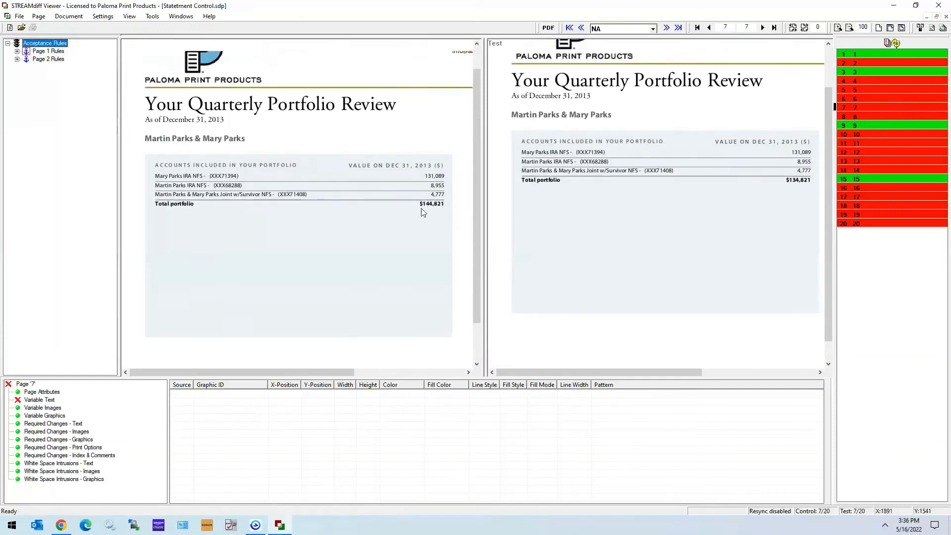
{"action": "scroll", "coordinate": [593, 203], "scroll_direction": "up", "scroll_amount": 1}
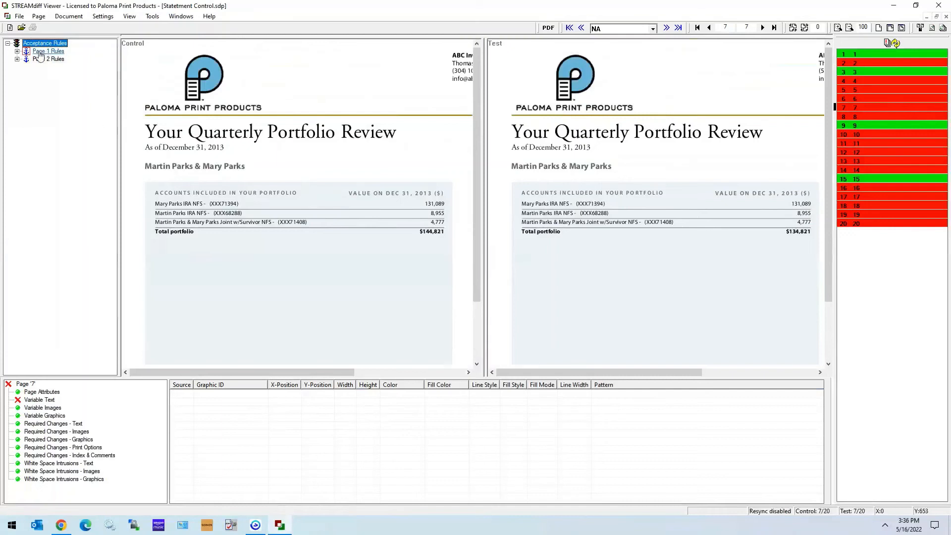
Add the accounts table area on control page 7, about X 141–2091, Y 894–1672, to Page 1 Rules as a labelled Region Compare rule including contained elements.
{"action": "left_click", "coordinate": [47, 52]}
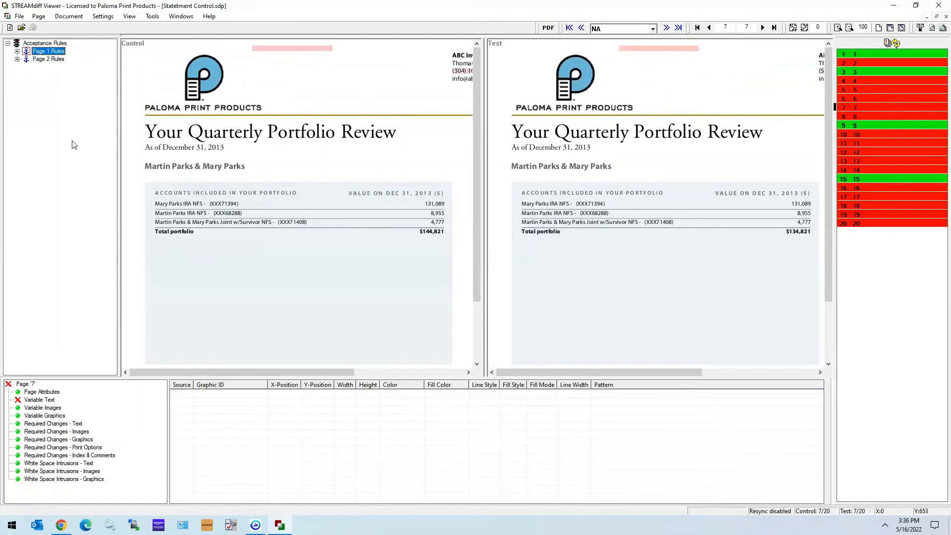
{"action": "left_click", "coordinate": [253, 336]}
{"action": "scroll", "coordinate": [369, 248], "scroll_direction": "down", "scroll_amount": 1}
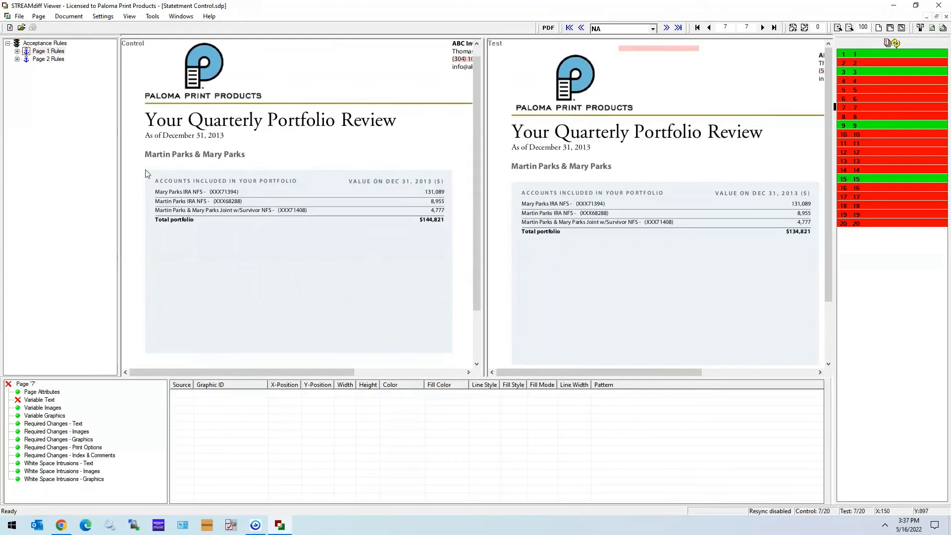
{"action": "left_click_drag", "start_coordinate": [145, 172], "coordinate": [451, 294]}
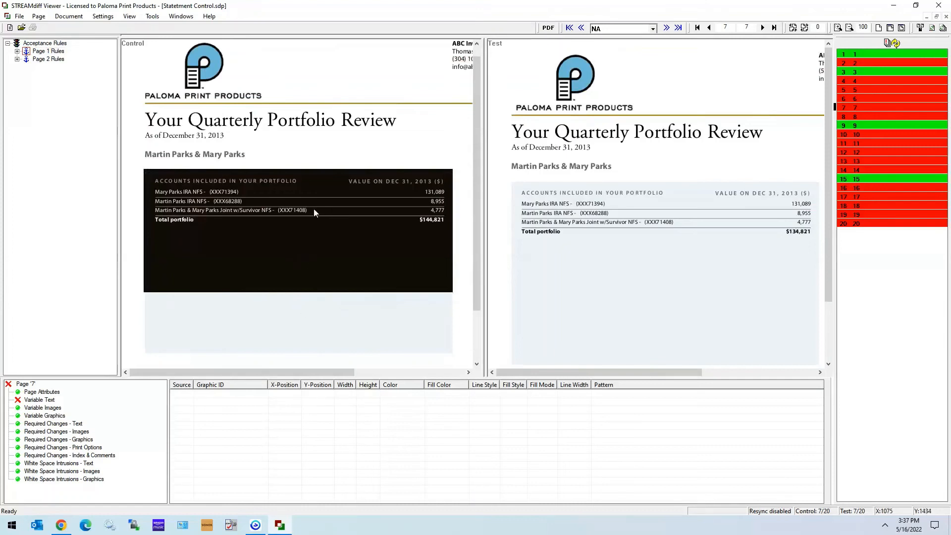
{"action": "left_click_drag", "start_coordinate": [332, 240], "coordinate": [42, 50]}
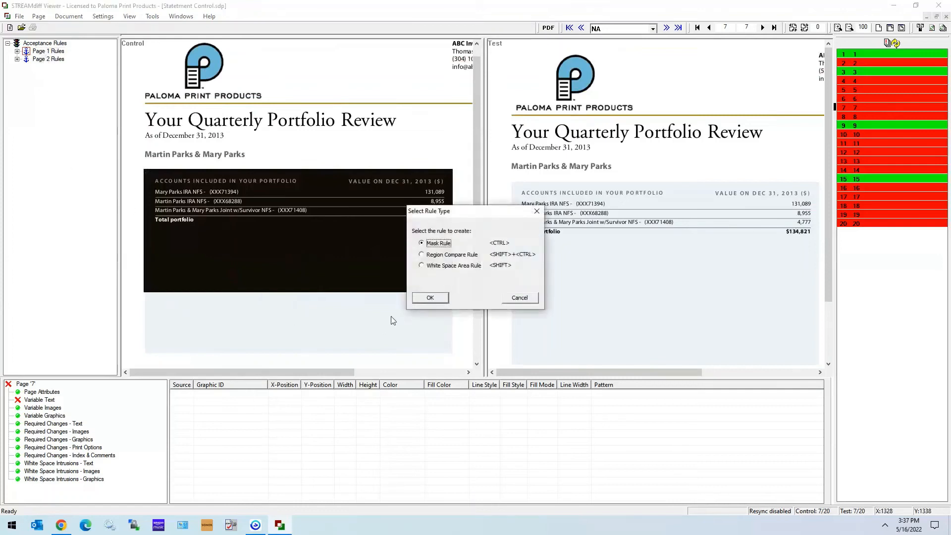
{"action": "left_click", "coordinate": [431, 256]}
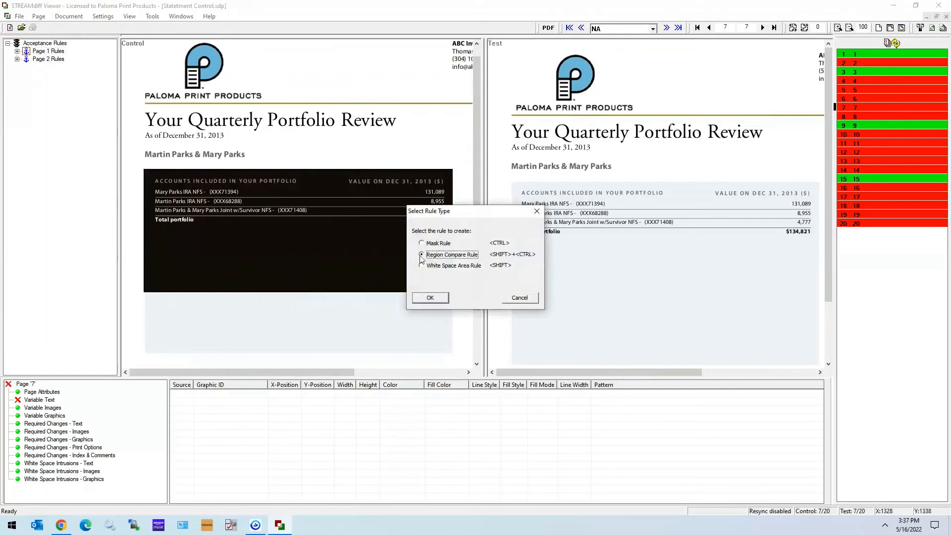
{"action": "left_click", "coordinate": [432, 298]}
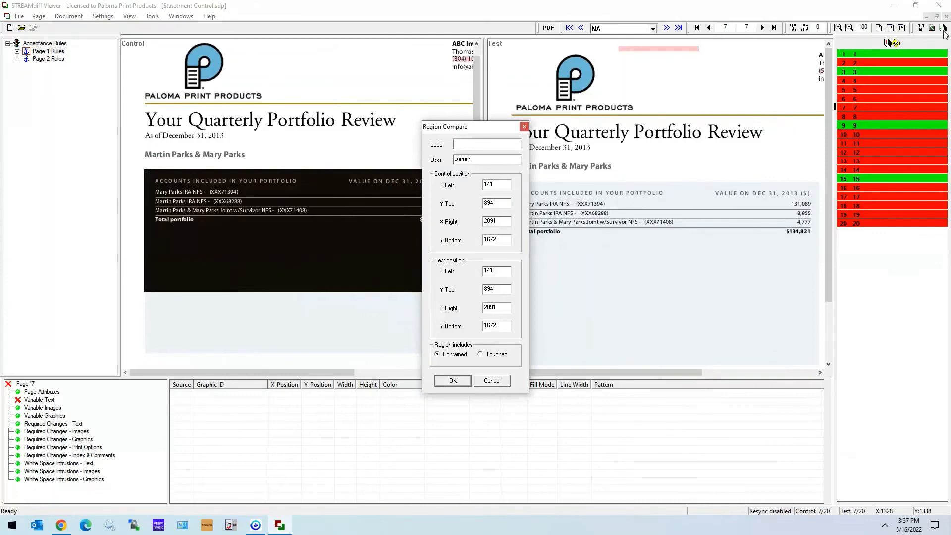
{"action": "type", "text": "Region 1"}
{"action": "left_click", "coordinate": [455, 382]}
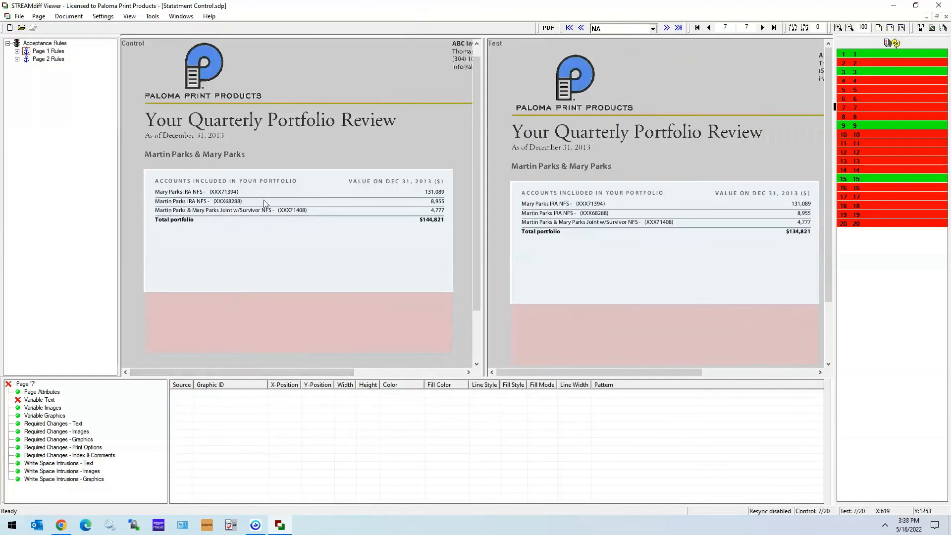
Highlight the Page 1 Rules regions and examine the variable text difference in the total portfolio amount on page 7.
{"action": "left_click", "coordinate": [48, 51]}
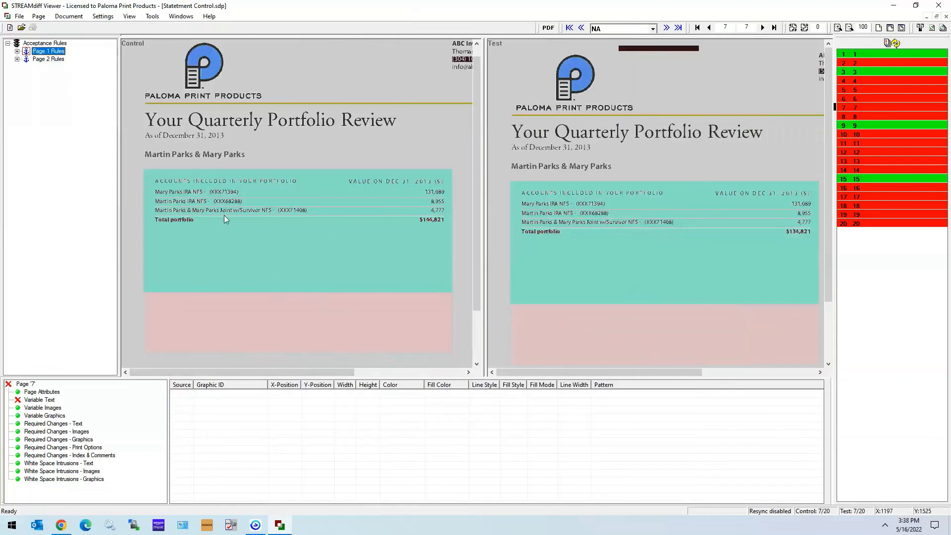
{"action": "left_click", "coordinate": [280, 84]}
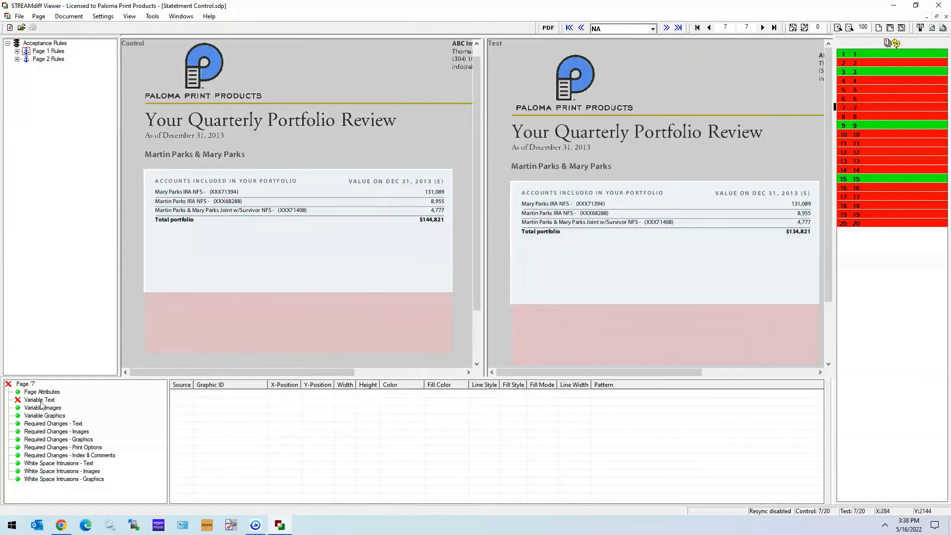
{"action": "left_click", "coordinate": [39, 399]}
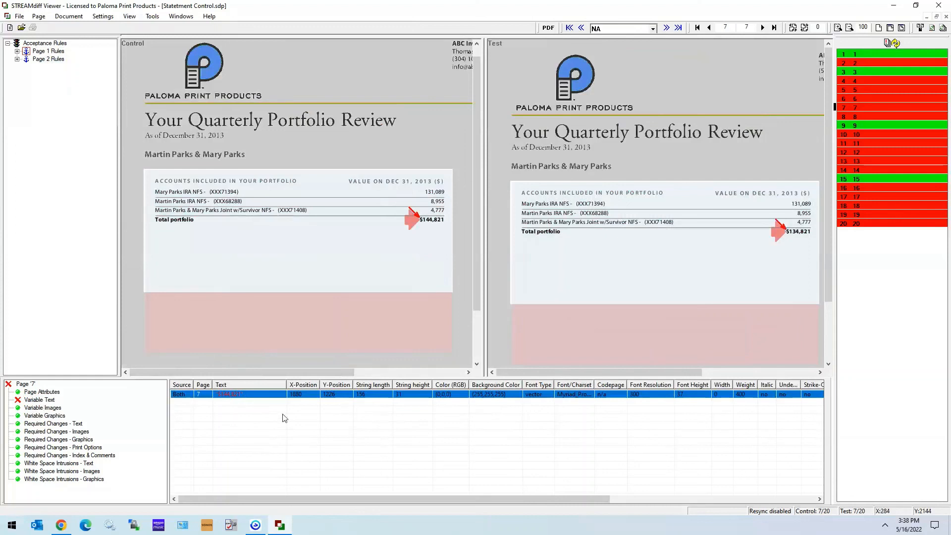
{"action": "left_click_drag", "start_coordinate": [284, 373], "coordinate": [318, 372]}
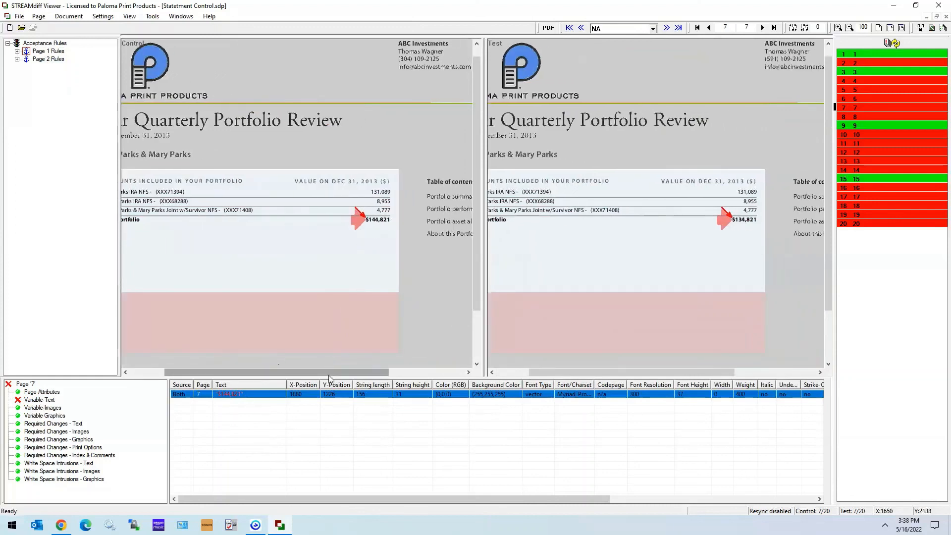
{"action": "left_click_drag", "start_coordinate": [329, 373], "coordinate": [308, 373]}
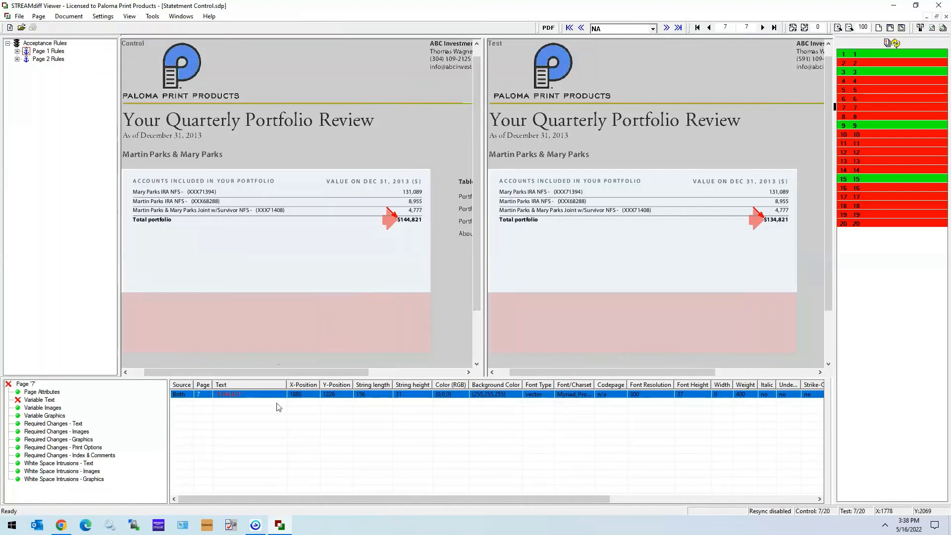
{"action": "scroll", "coordinate": [275, 340], "scroll_direction": "up", "scroll_amount": 1}
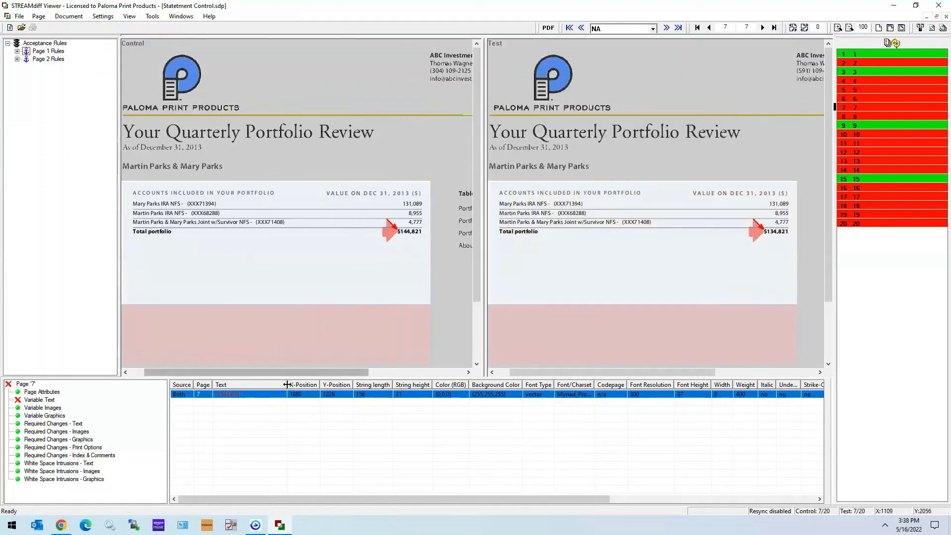
Add the ABC Investments contact block, about X 1953–2984, Y 3–388, to Page 1 Rules as a contained Region Compare rule labelled Region 2.
{"action": "left_click_drag", "start_coordinate": [290, 373], "coordinate": [384, 372]}
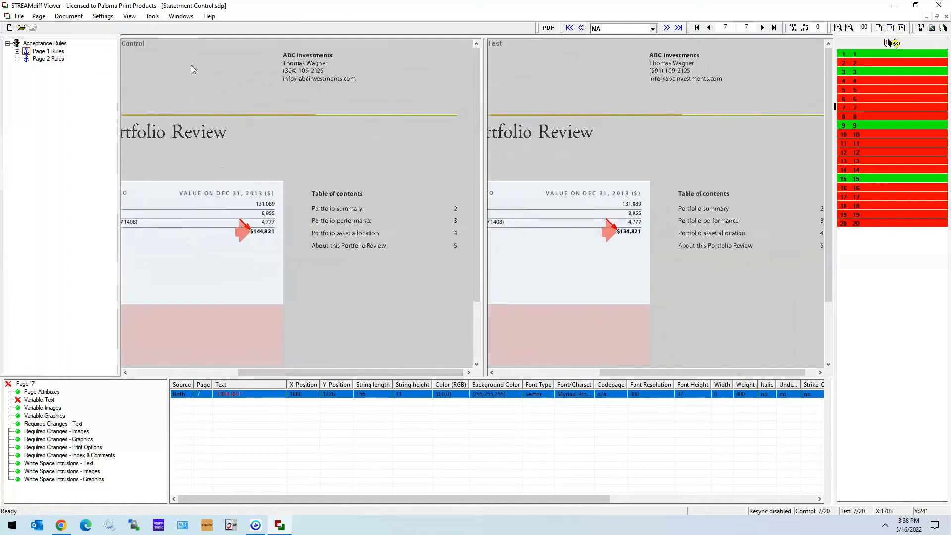
{"action": "left_click_drag", "start_coordinate": [263, 41], "coordinate": [48, 53]}
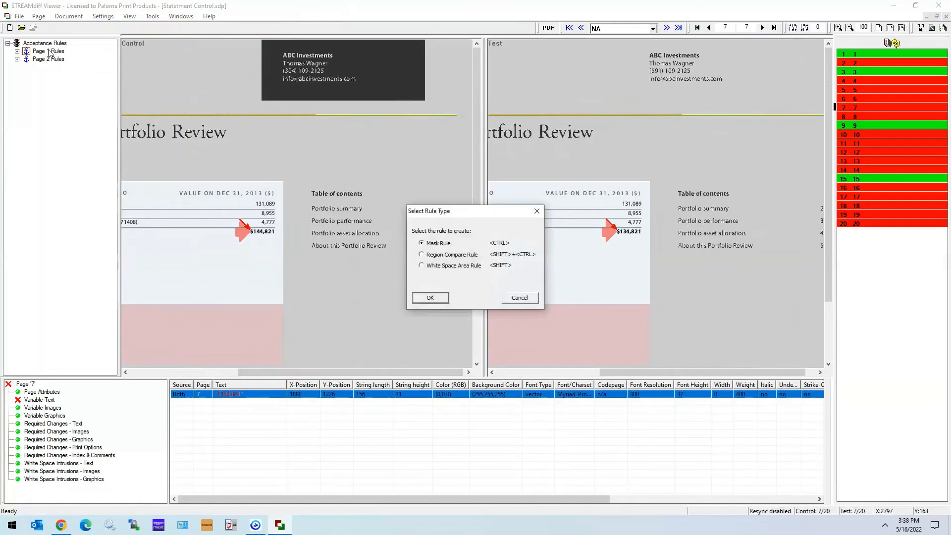
{"action": "left_click", "coordinate": [434, 254]}
{"action": "left_click", "coordinate": [430, 297]}
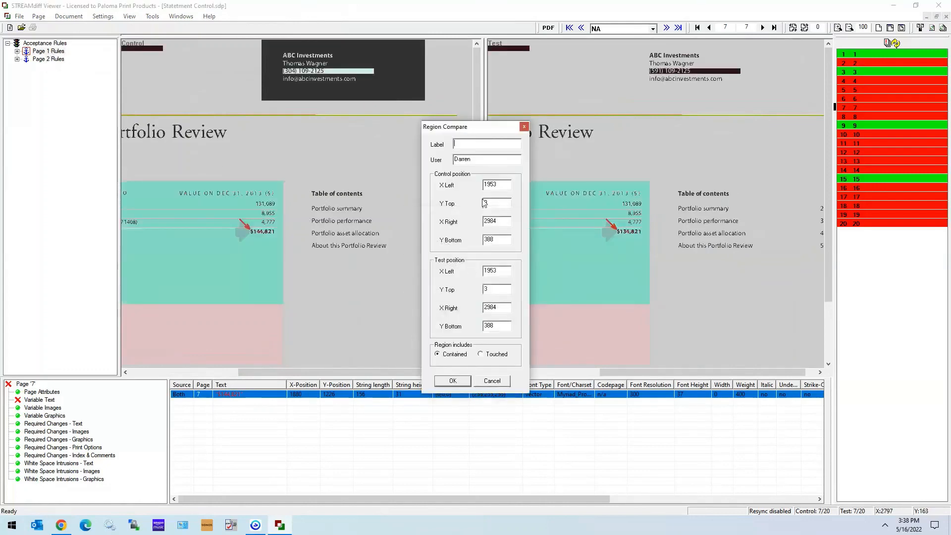
{"action": "type", "text": "Region 2"}
{"action": "left_click", "coordinate": [454, 382]}
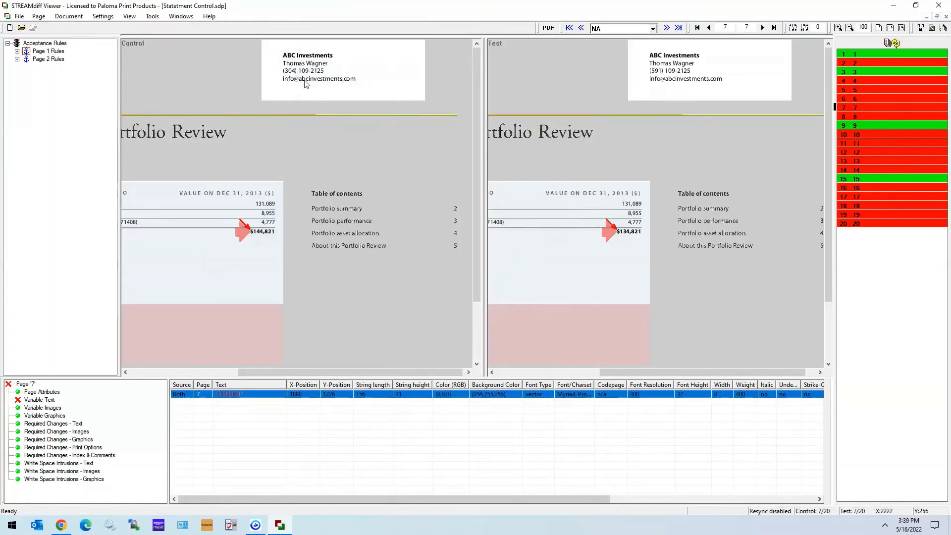
Show the export and import options for the acceptance rules.
{"action": "left_click_drag", "start_coordinate": [308, 373], "coordinate": [252, 378]}
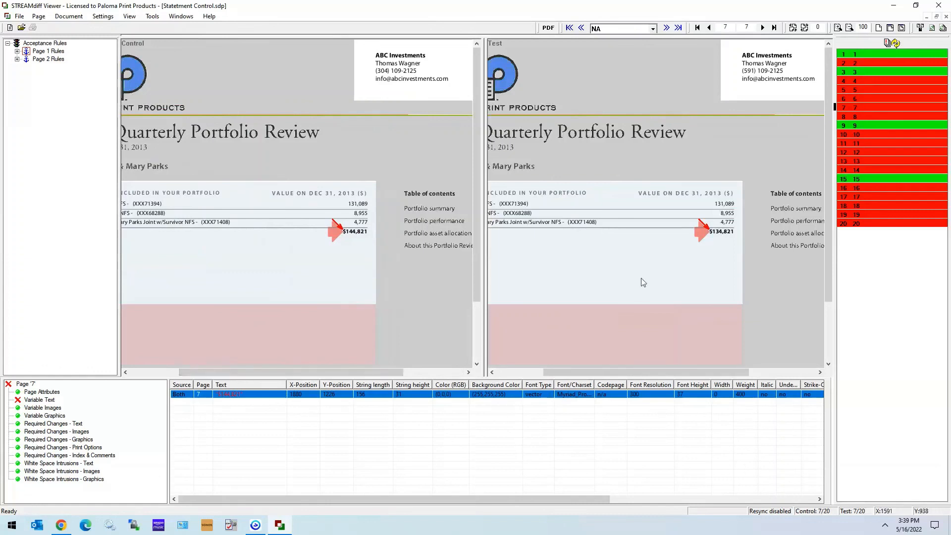
{"action": "left_click", "coordinate": [20, 144]}
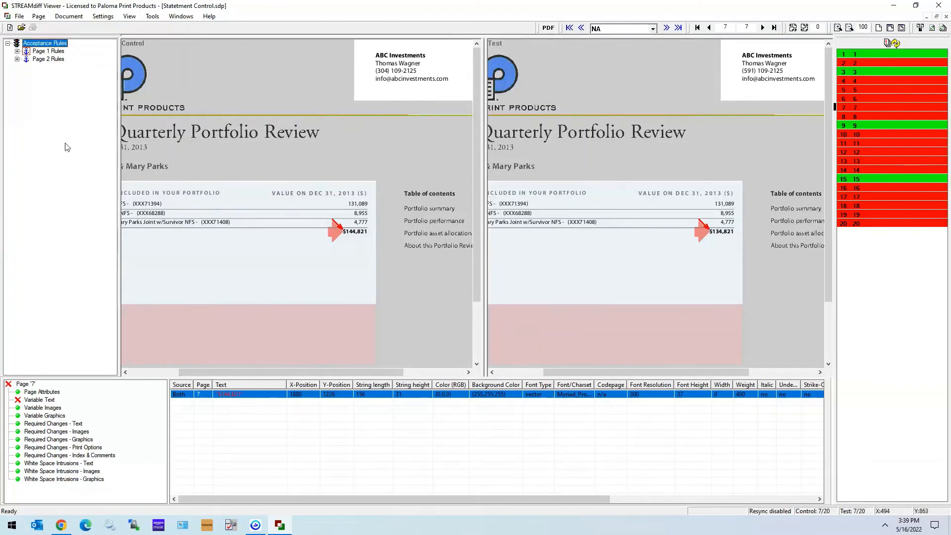
{"action": "right_click", "coordinate": [60, 127]}
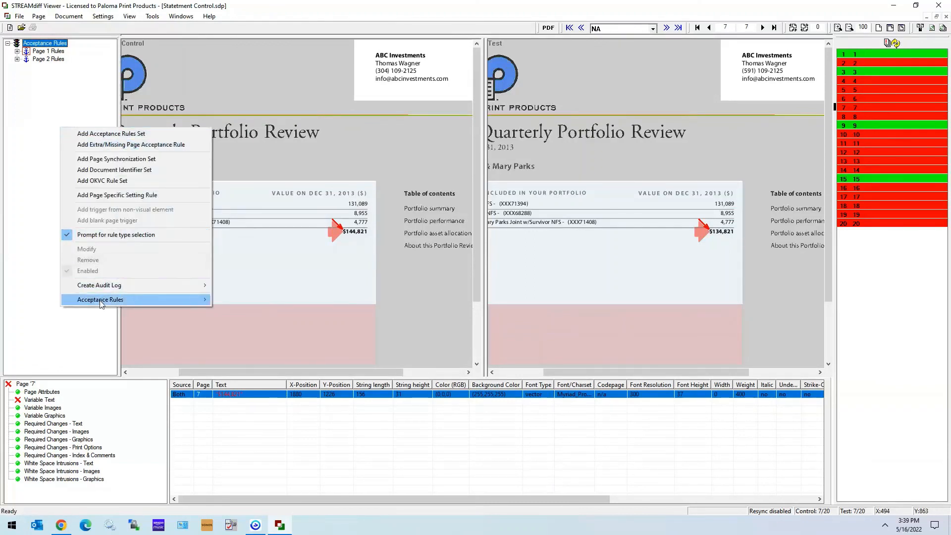
{"action": "mouse_move", "coordinate": [94, 300]}
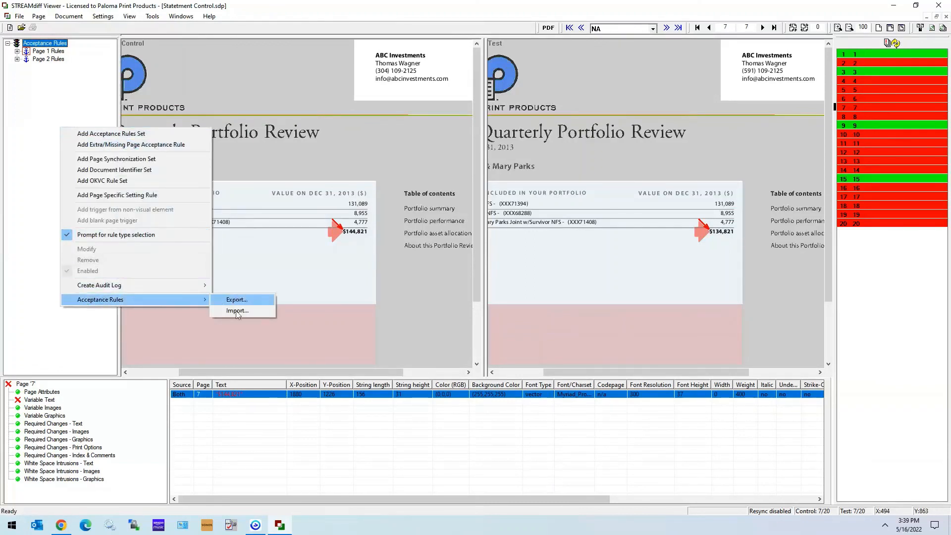